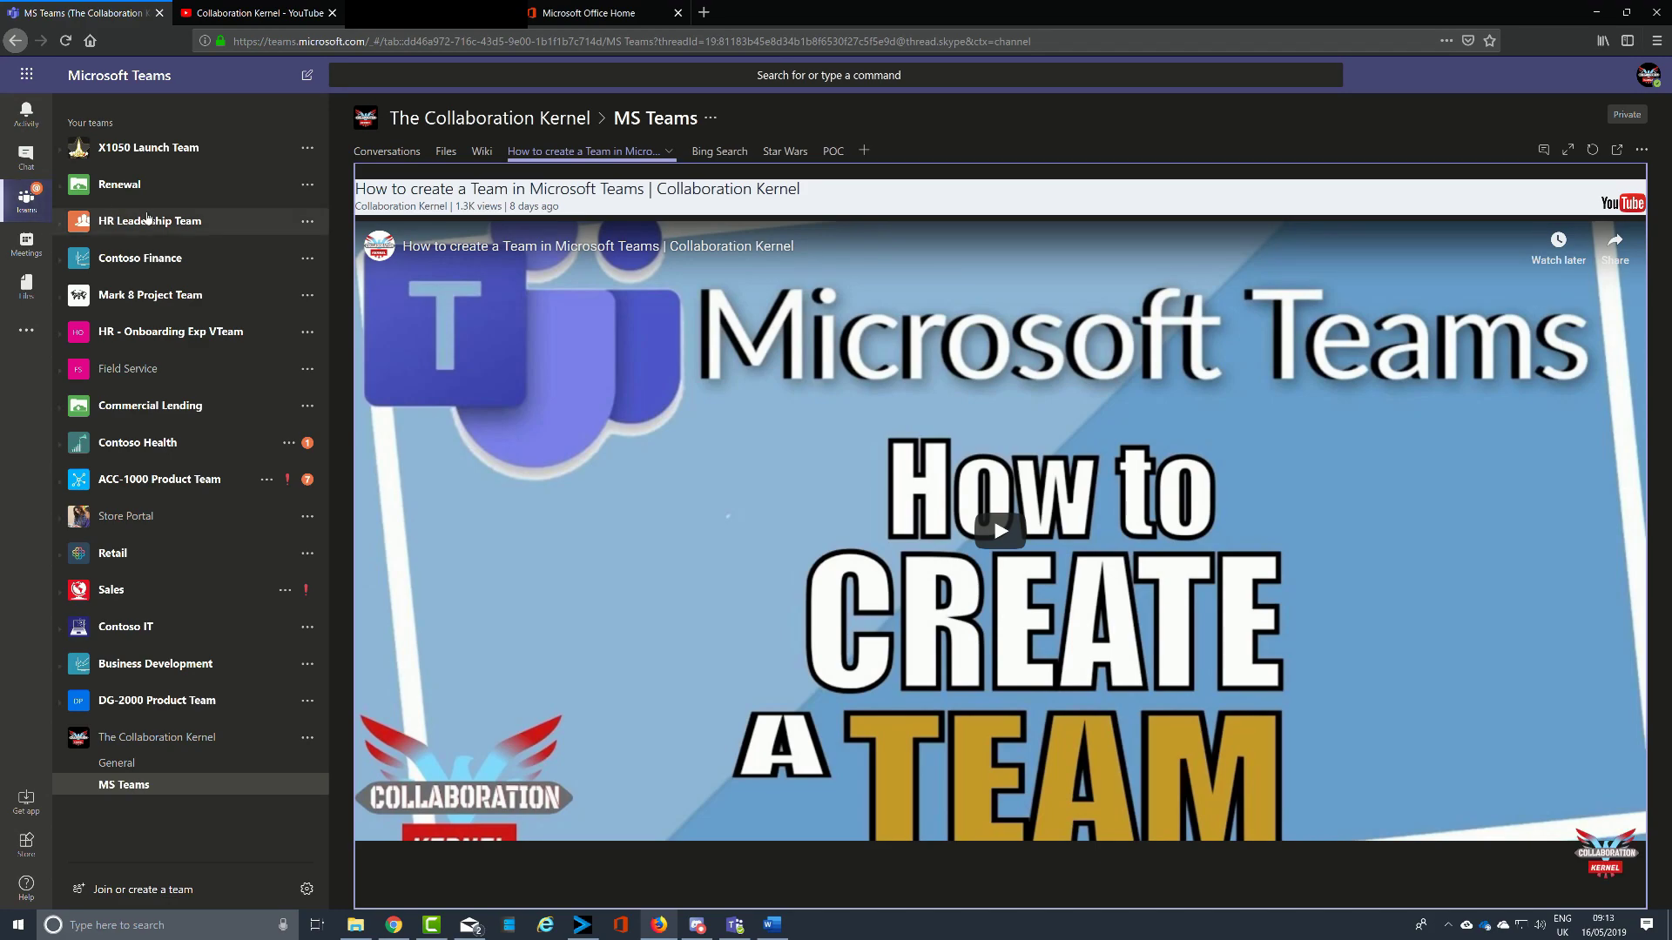
Step: Open the HR Leadership Team's Events channel and view its Q and A Meeting Planner and files
left_click(146, 220)
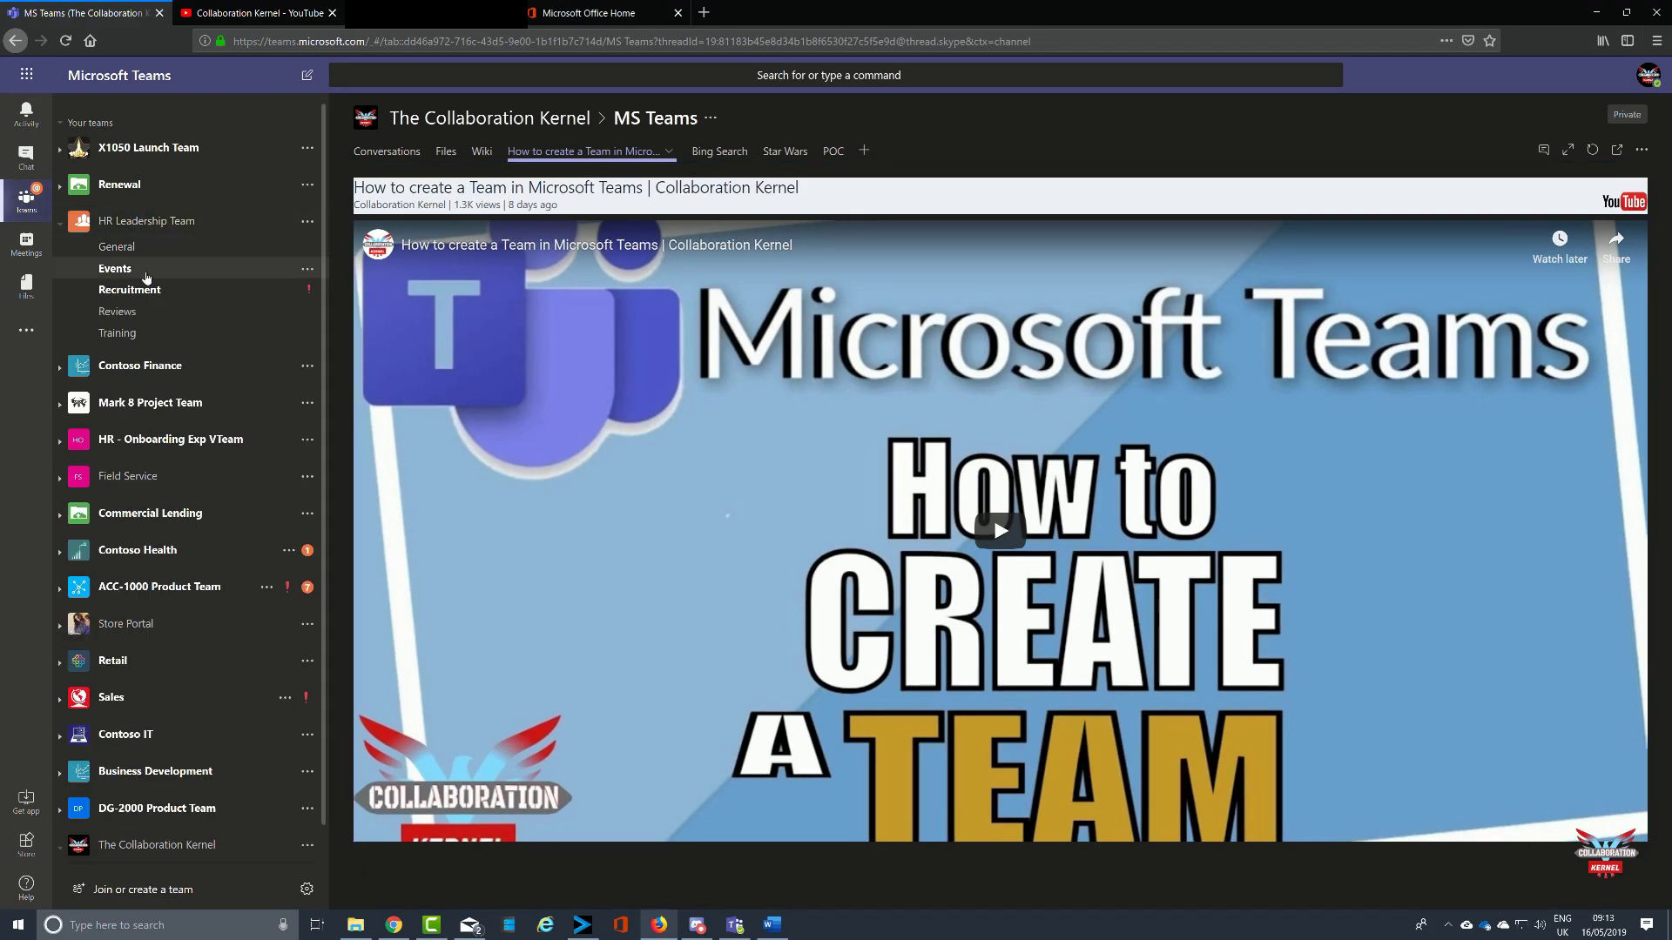
left_click(118, 268)
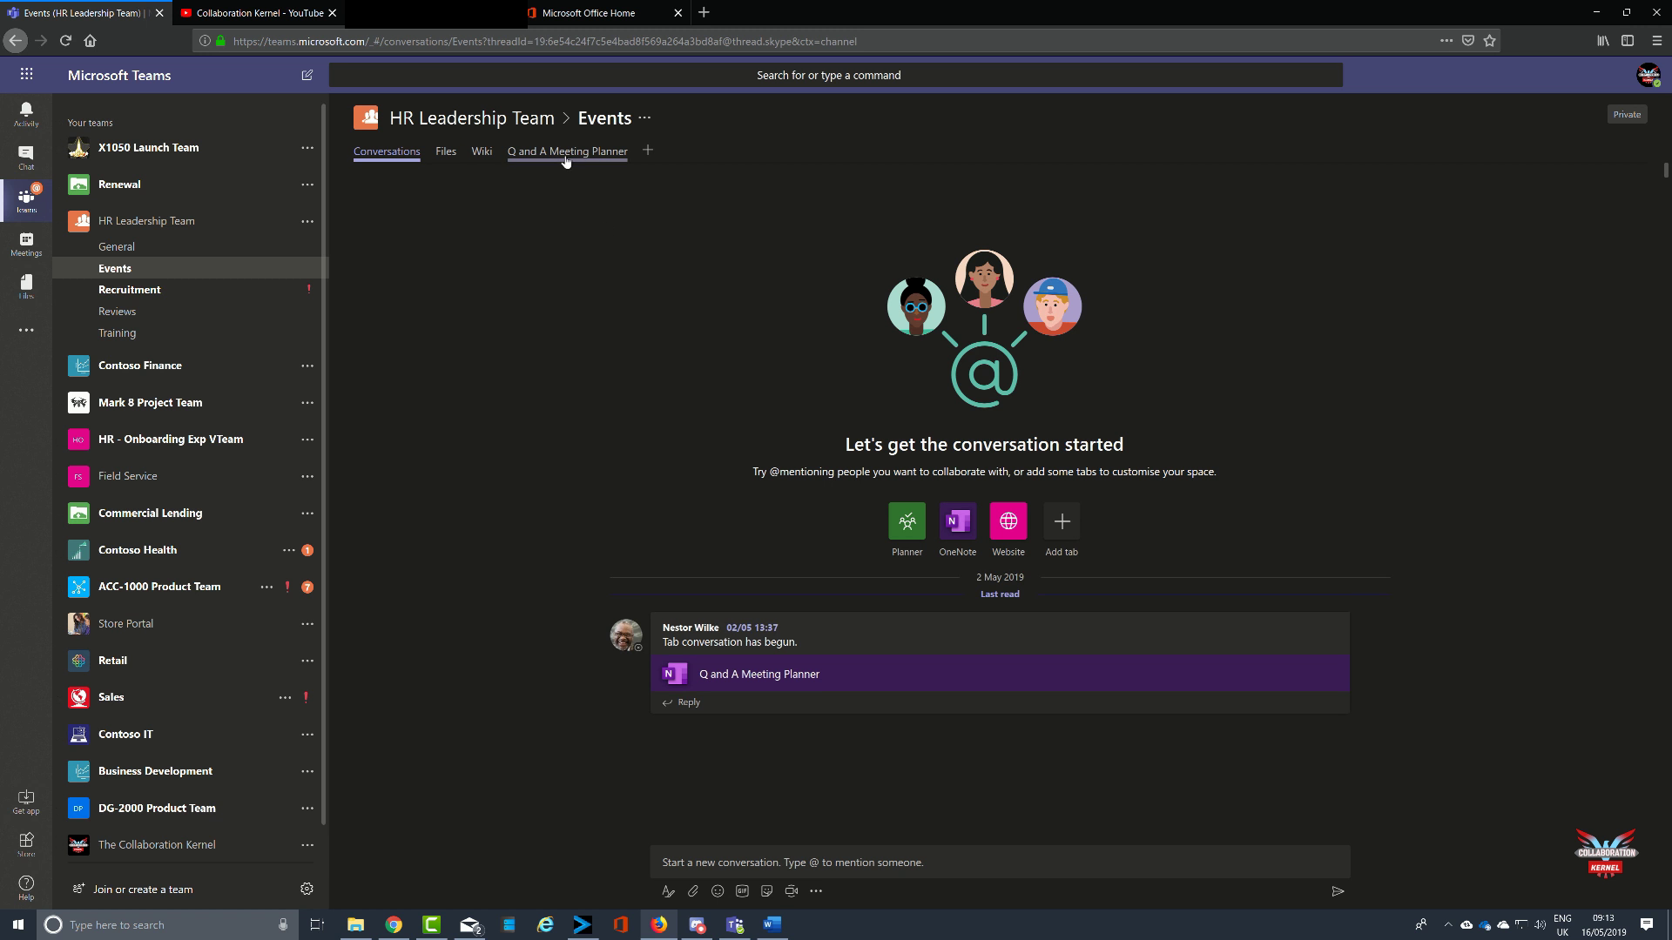
left_click(566, 157)
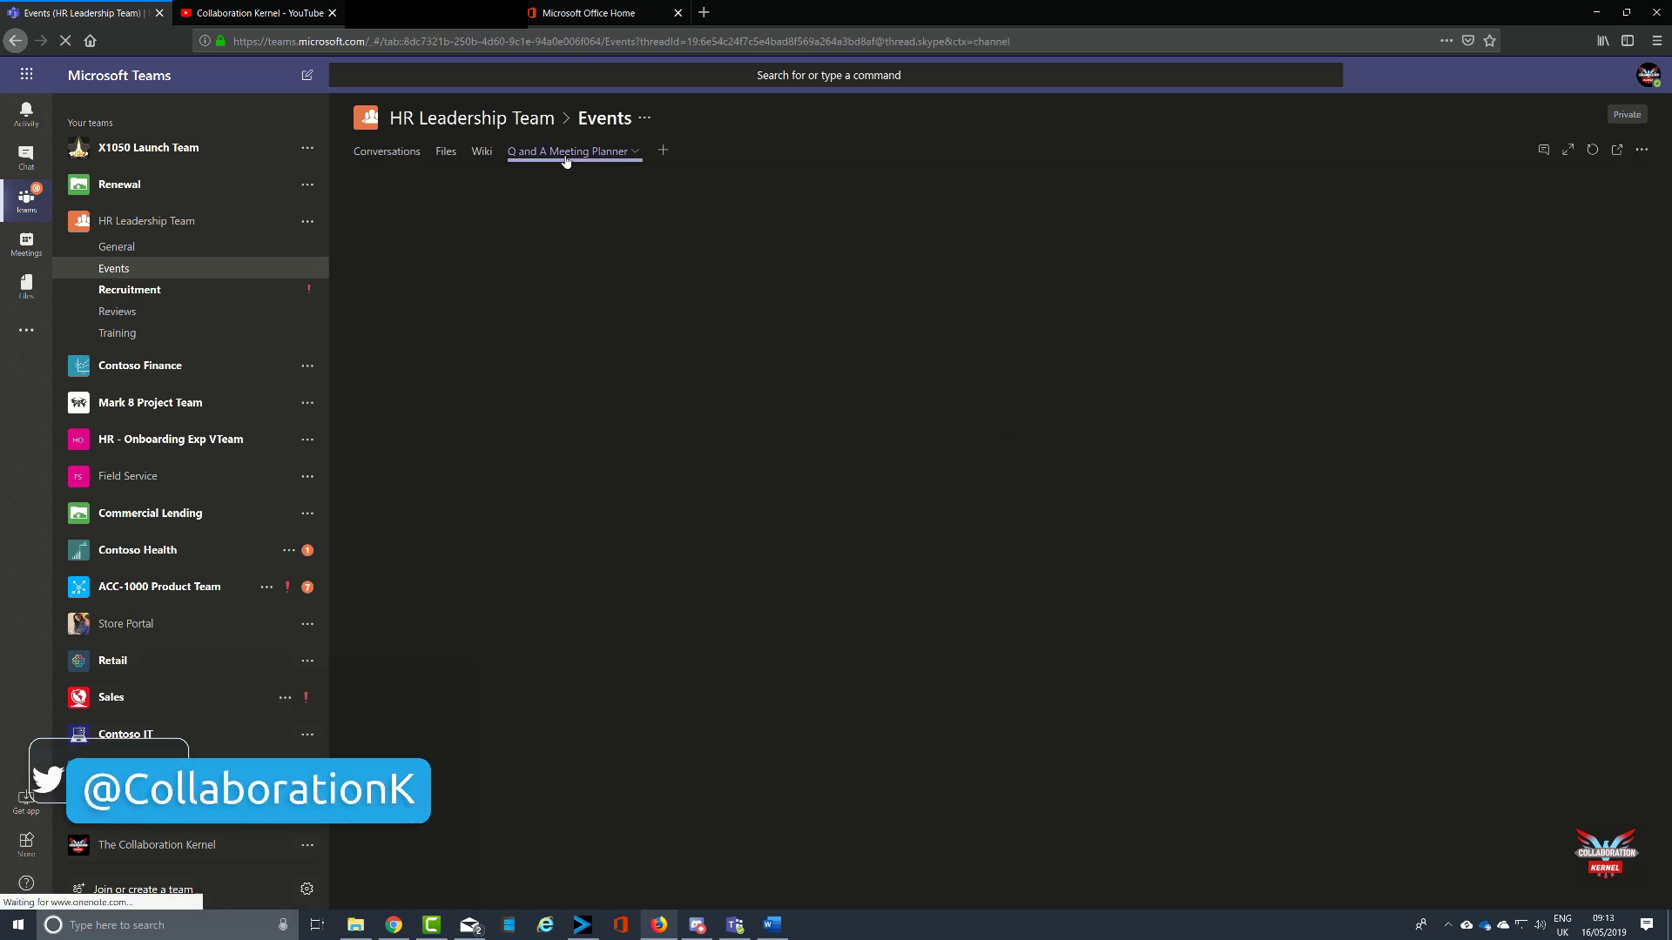
left_click(446, 153)
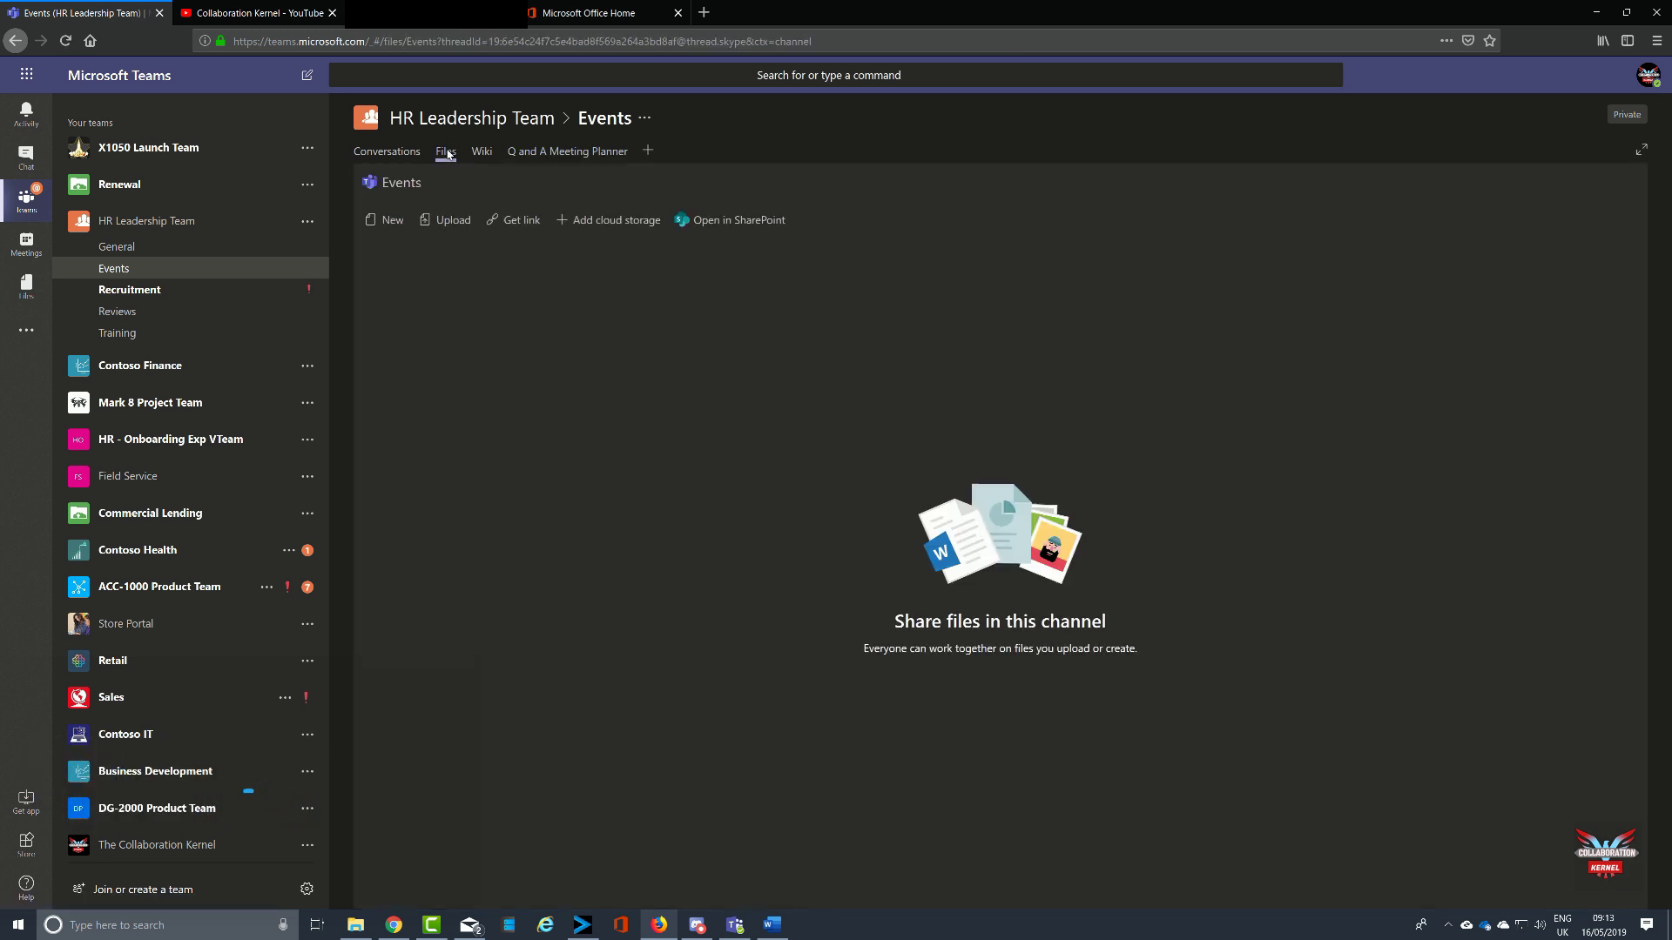
Step: Open the Mark 8 Project Team's Research and Development channel and view its files and Power BI content
left_click(135, 437)
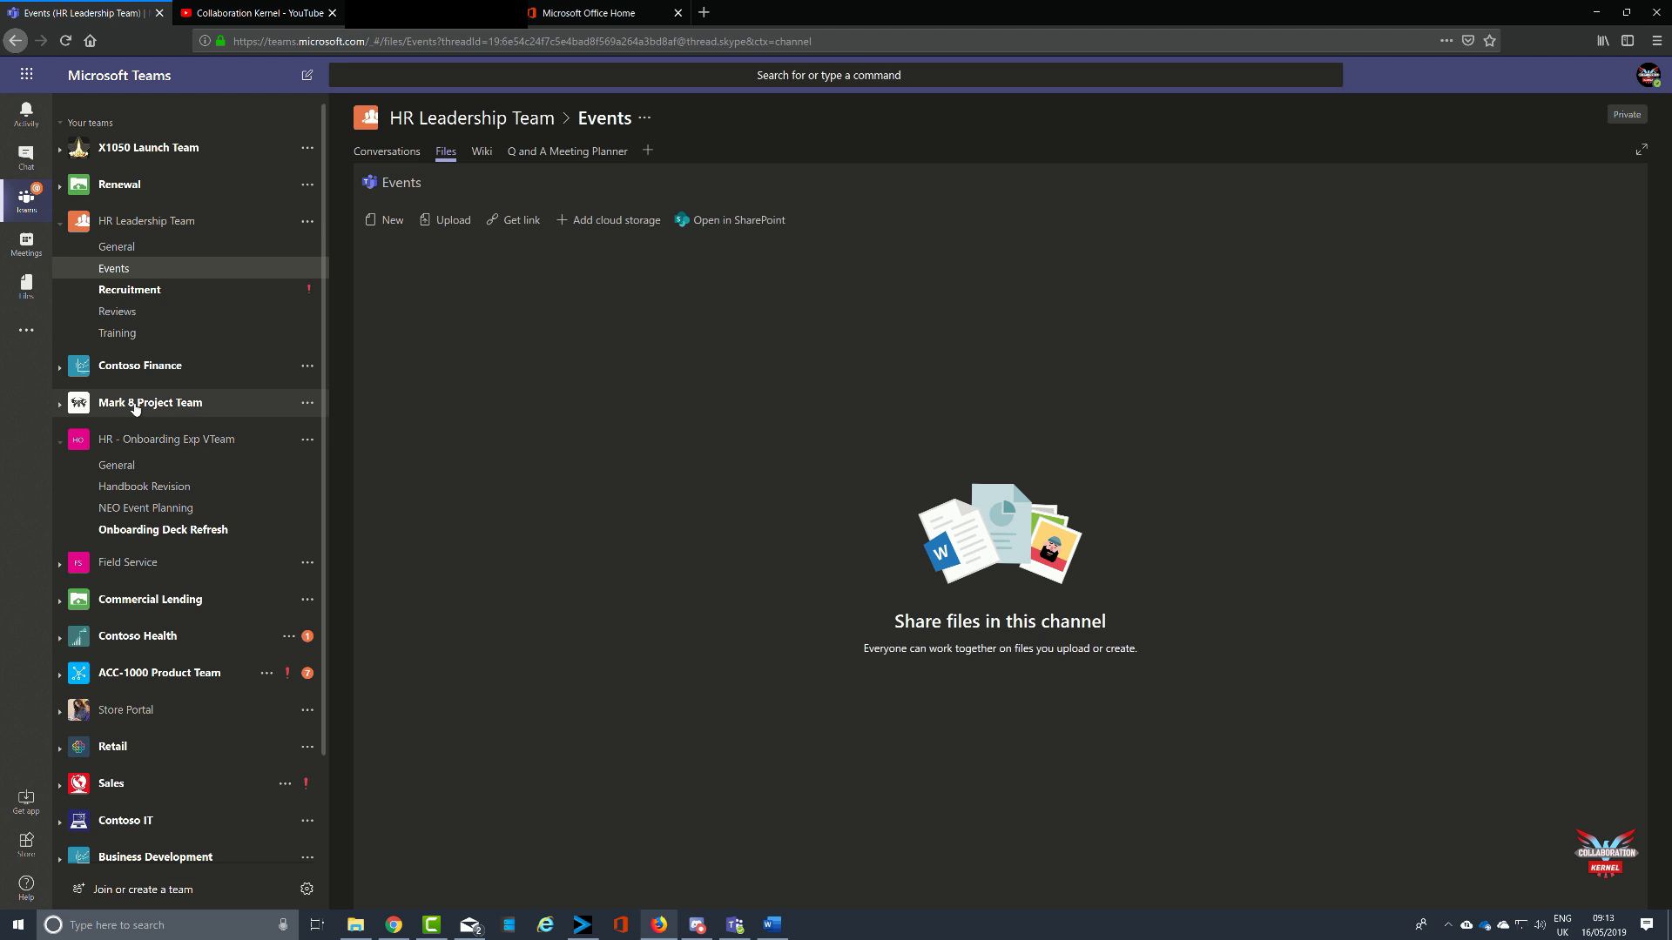
left_click(135, 405)
left_click(145, 516)
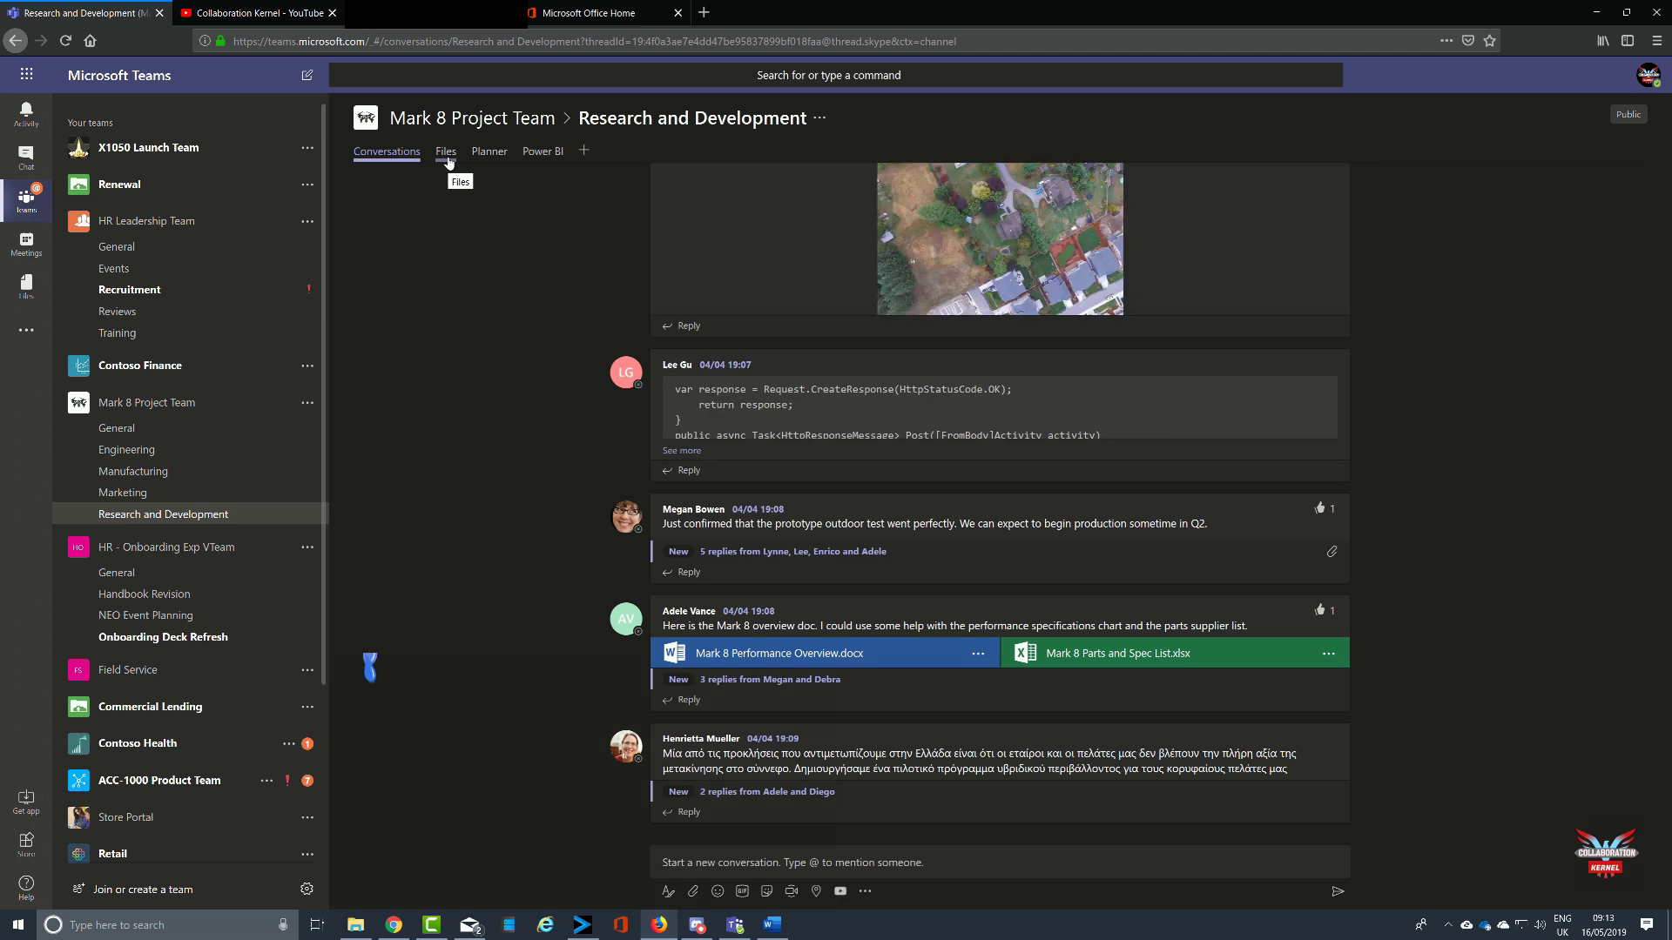
left_click(446, 157)
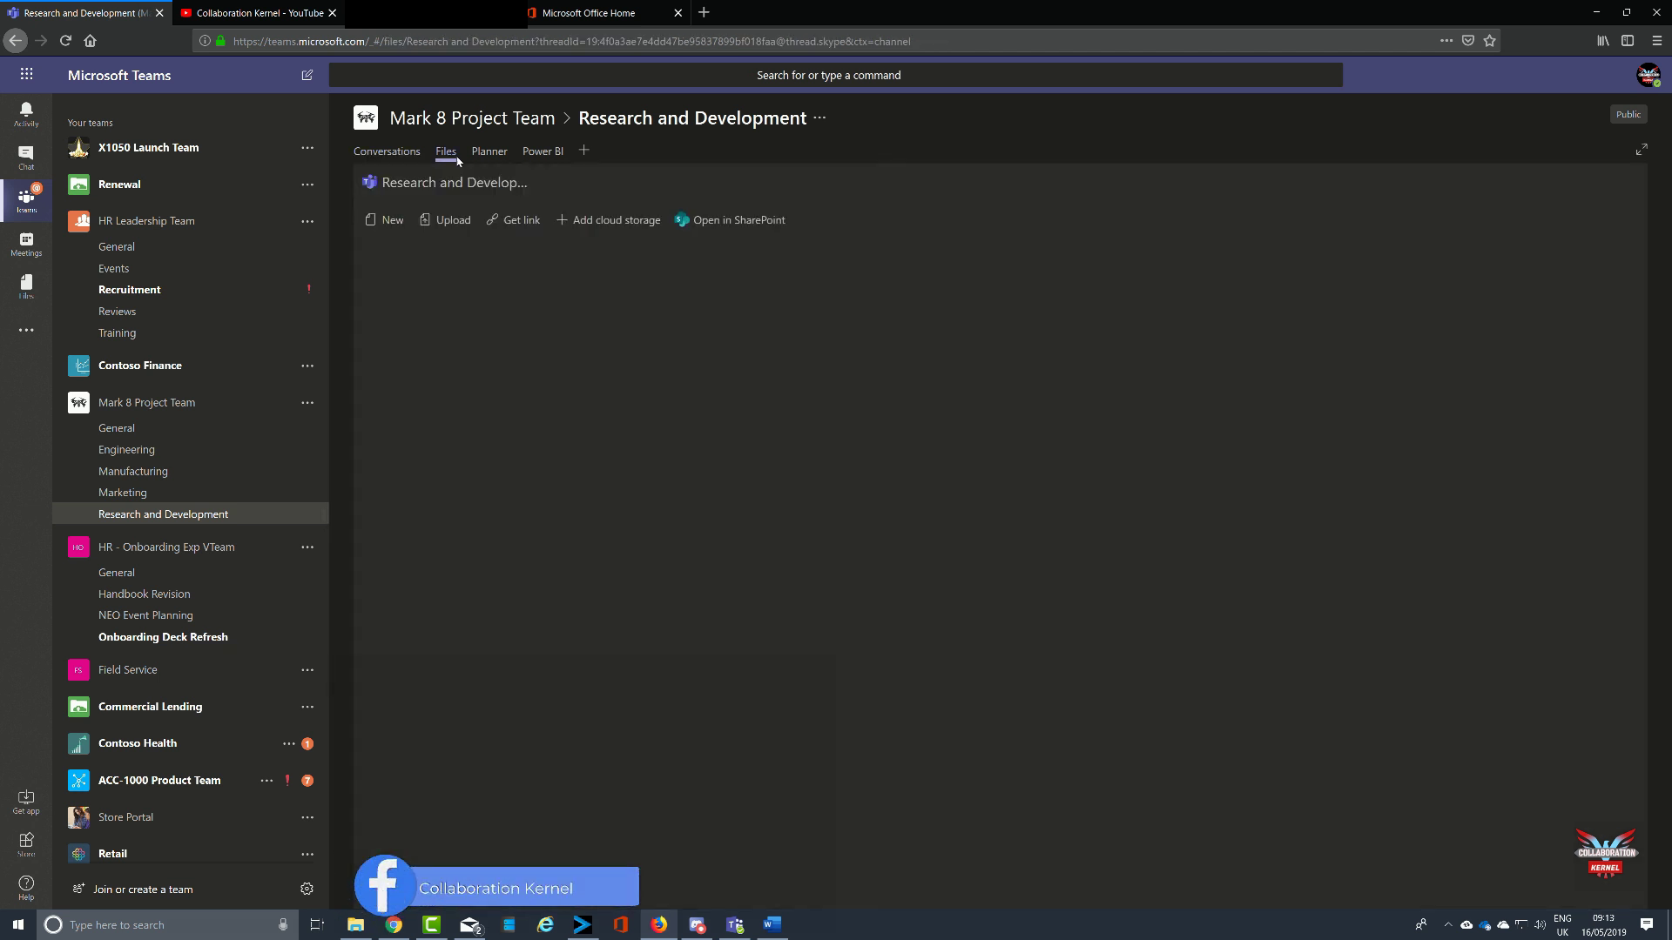
left_click(533, 155)
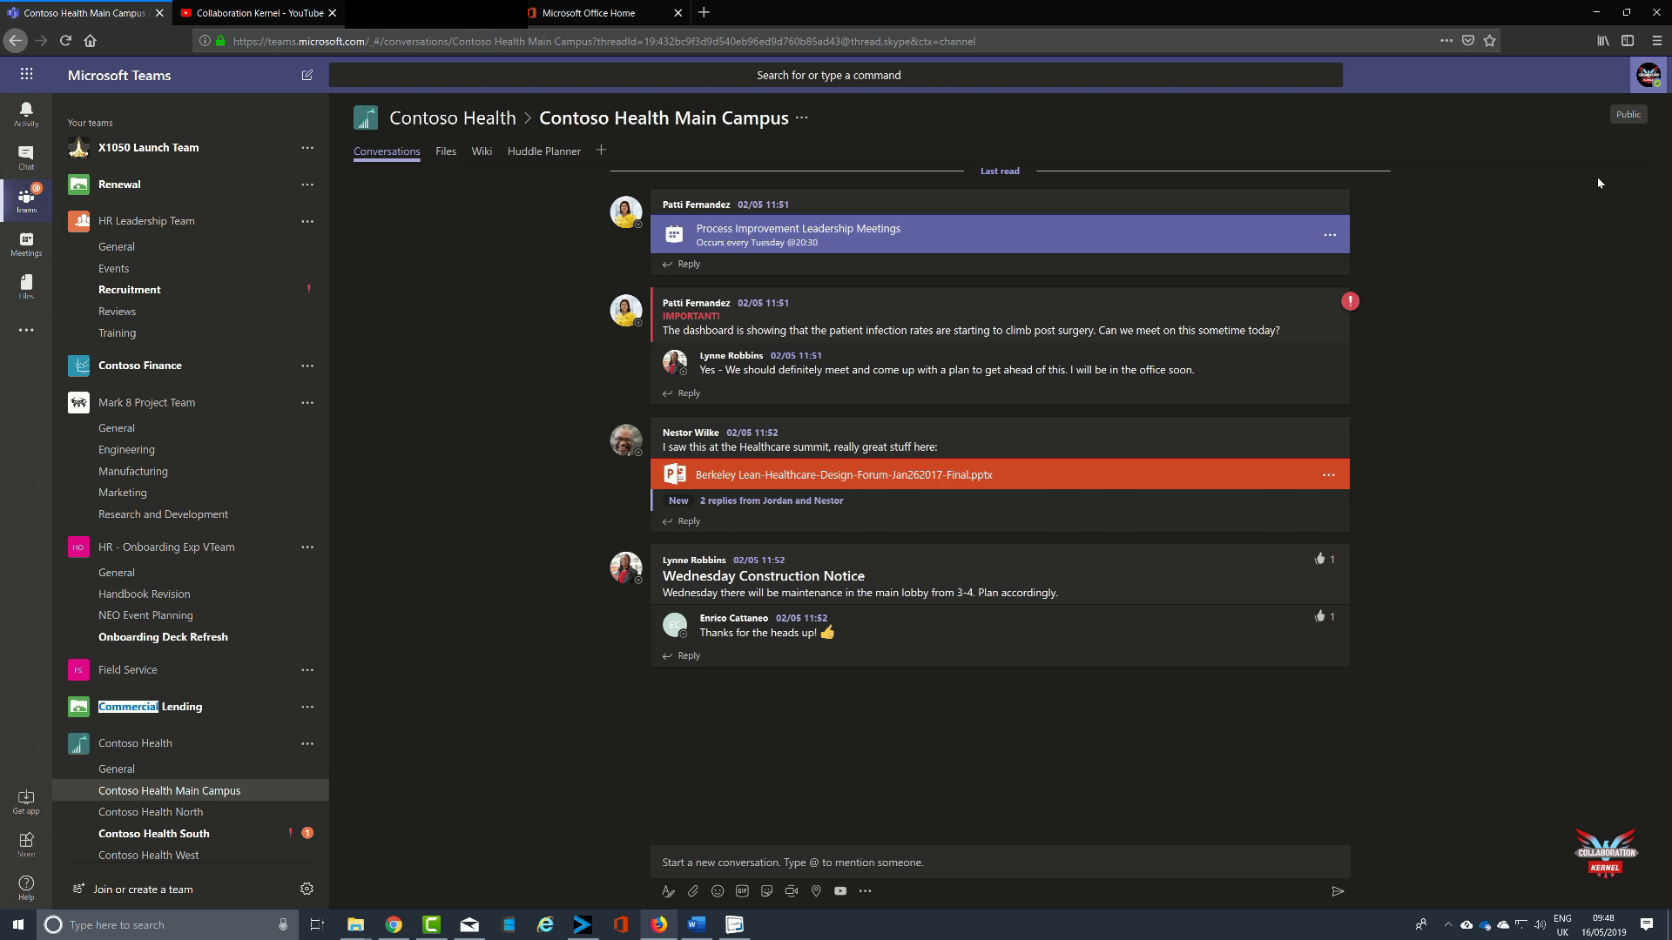
Step: Show the list of keyboard shortcuts for Teams and close it after reading
key("ctrl+period")
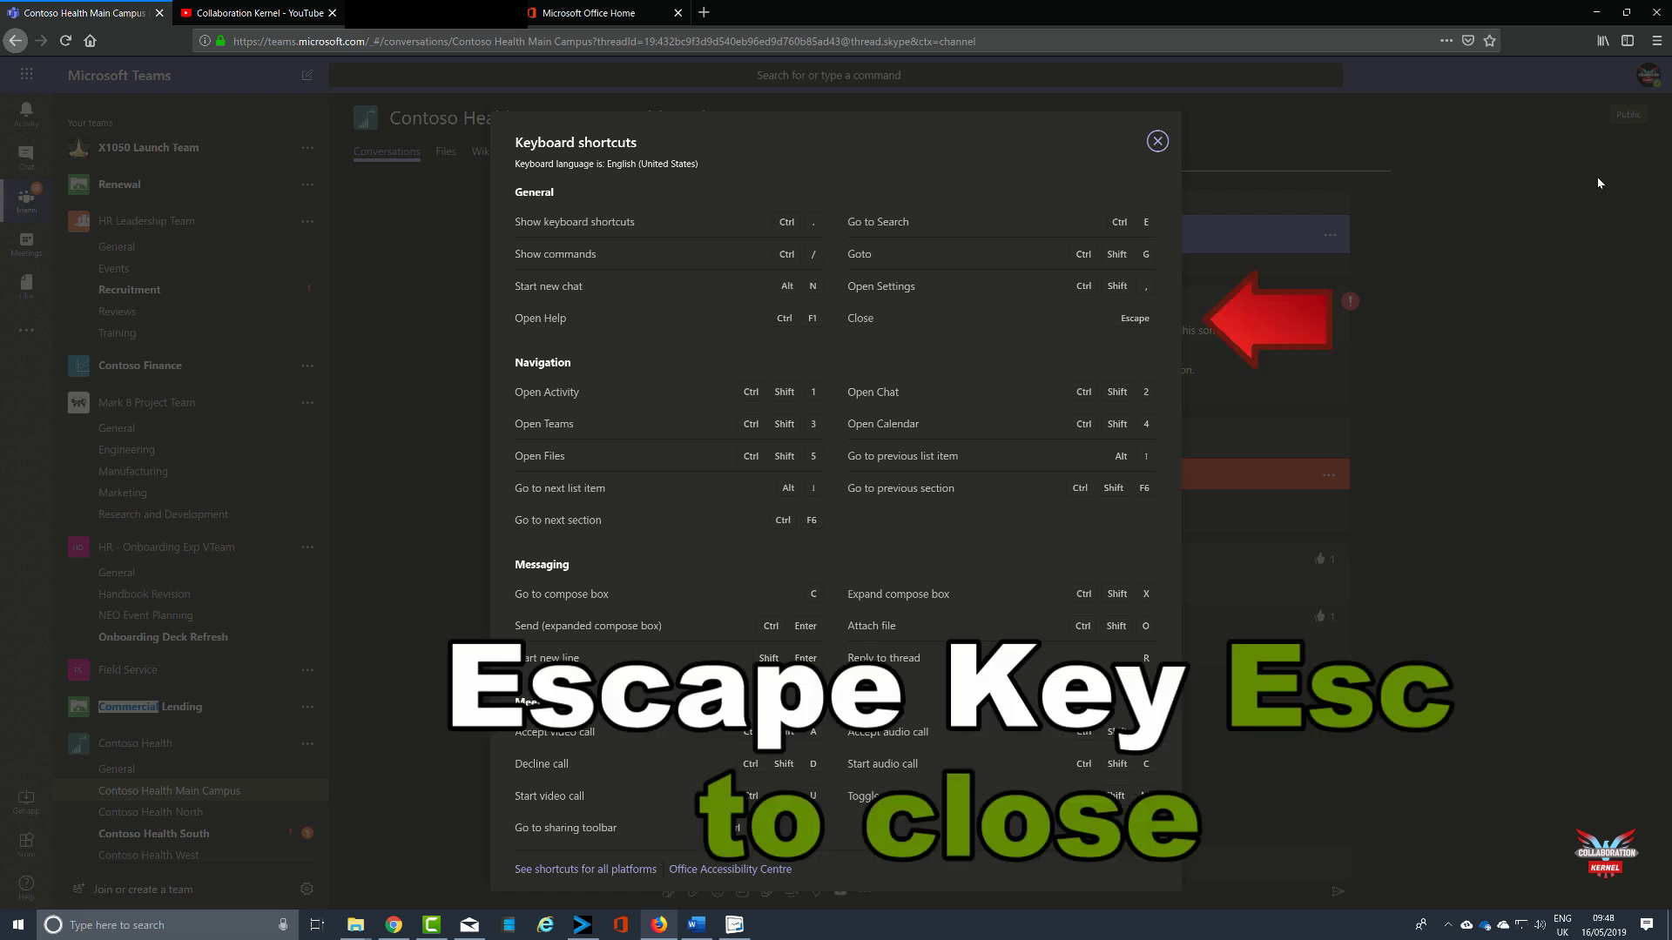
key("Escape")
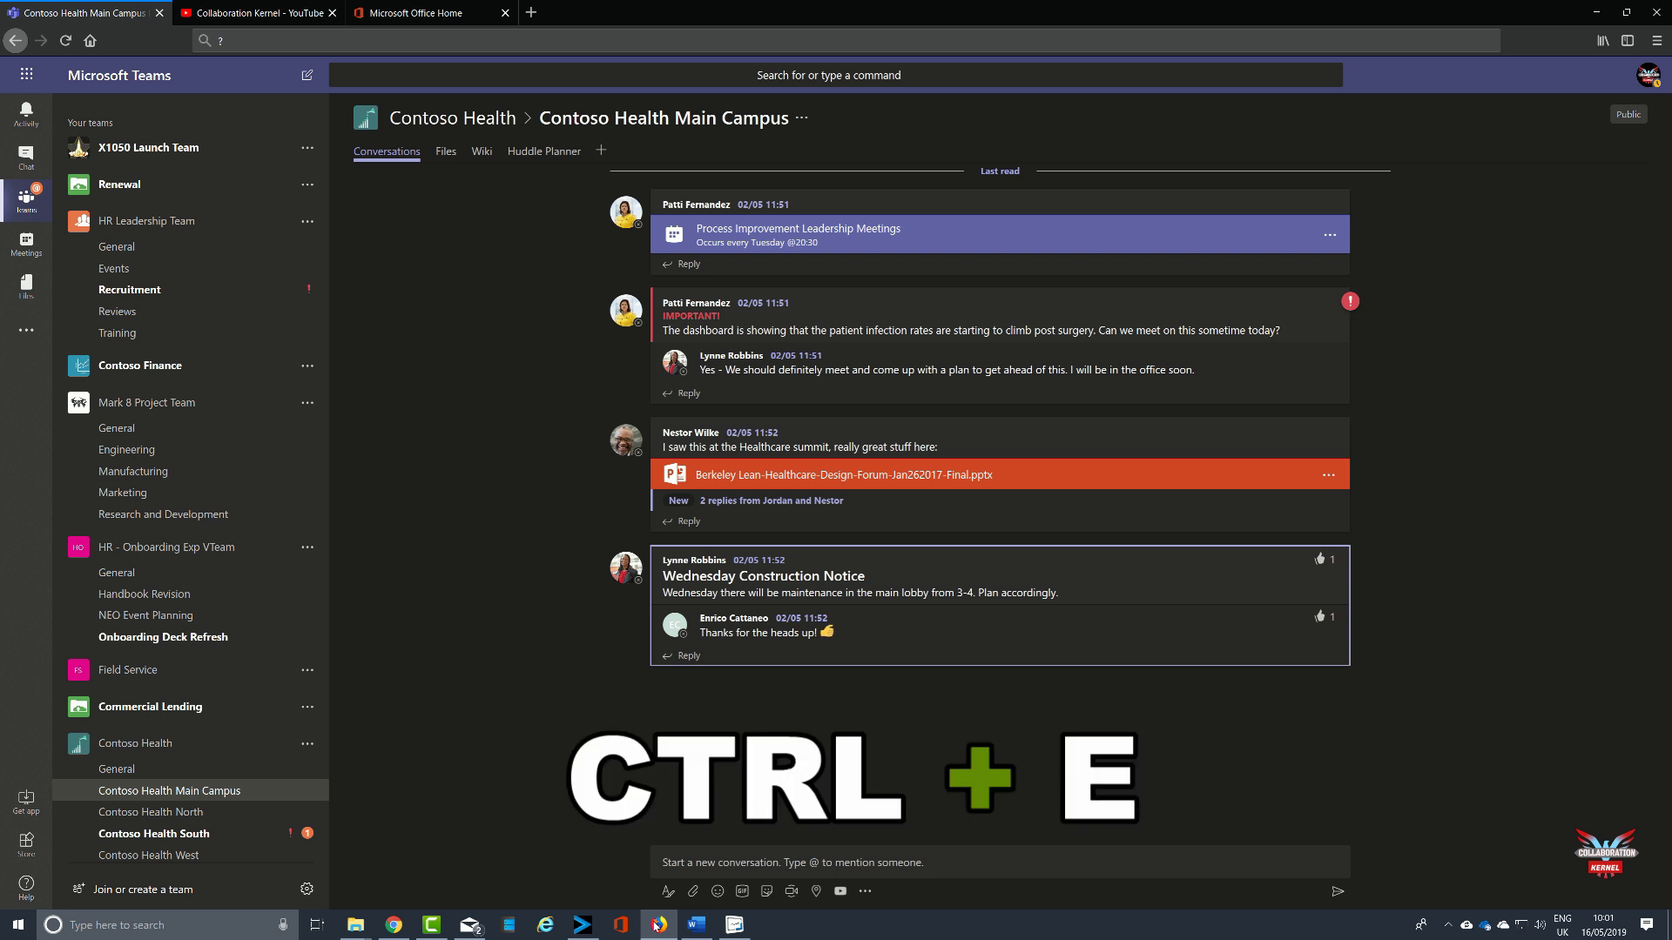
Step: Set the presence status to do not disturb with the /dnd command
key("ctrl+e")
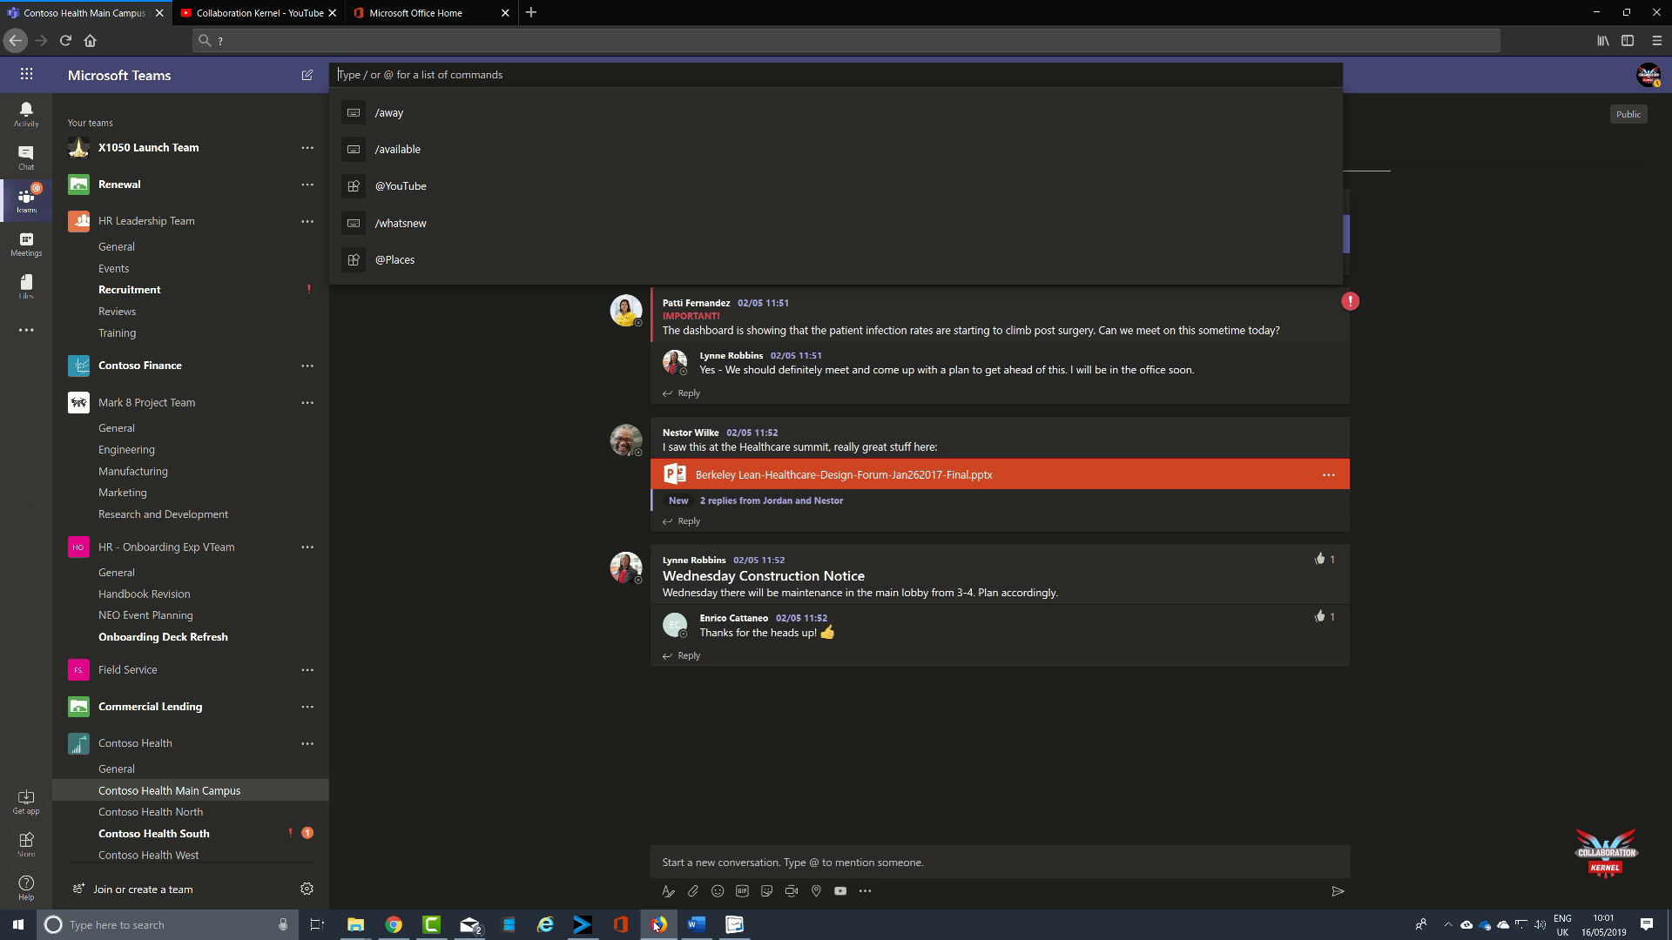
type("/")
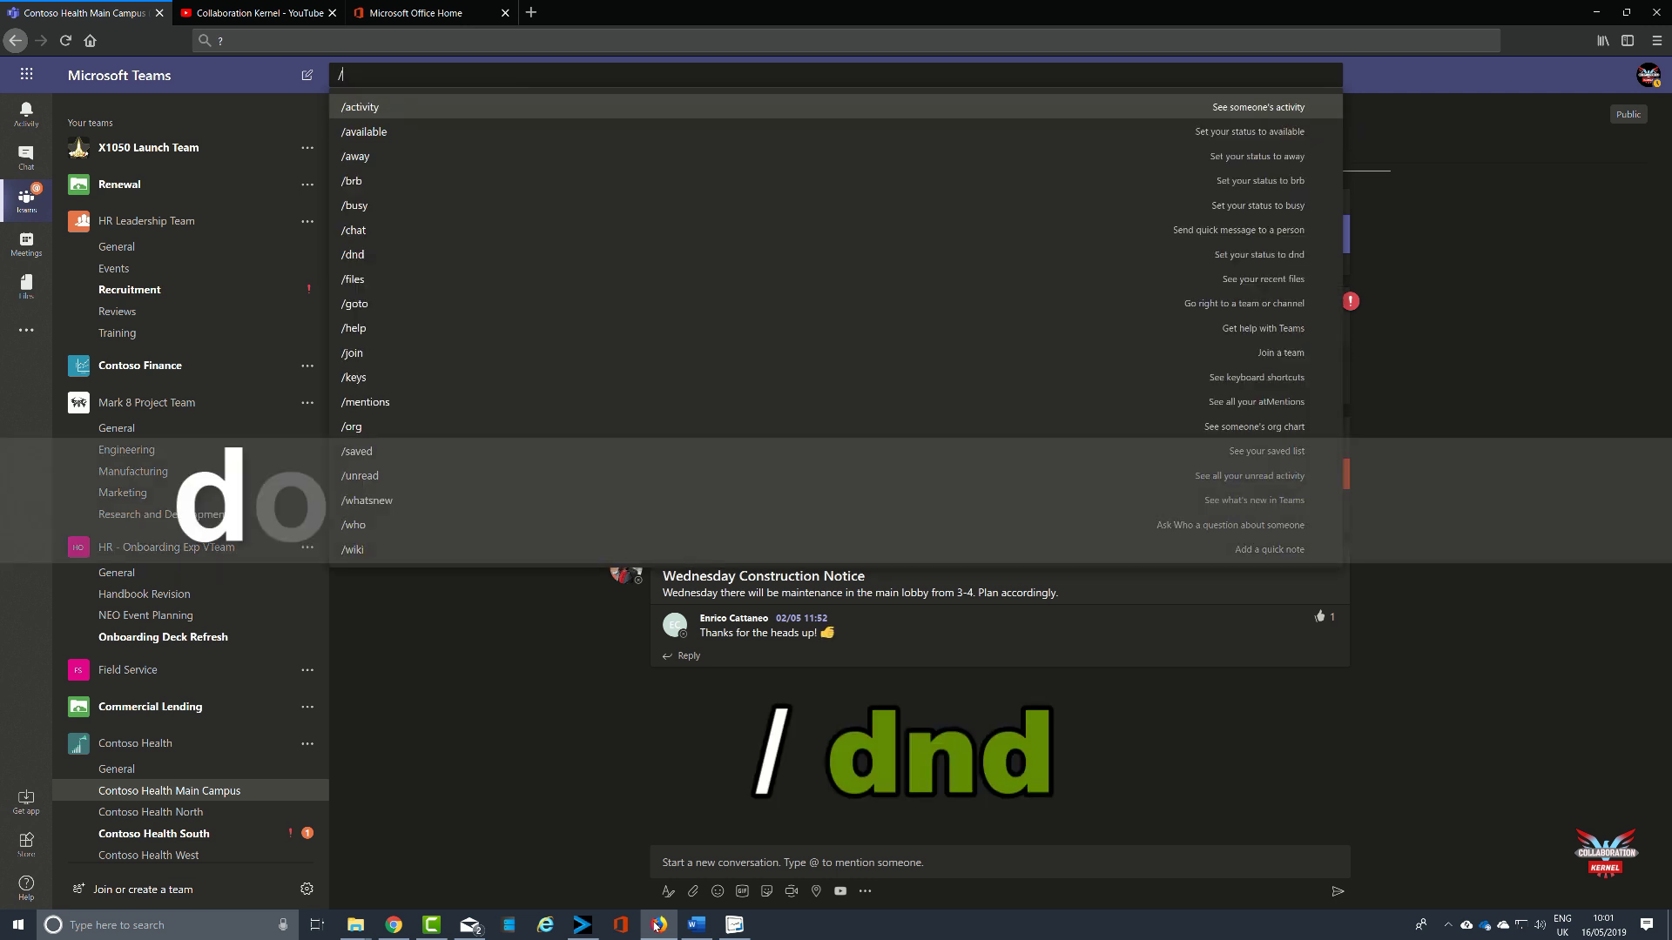
type("dnd")
key("Return")
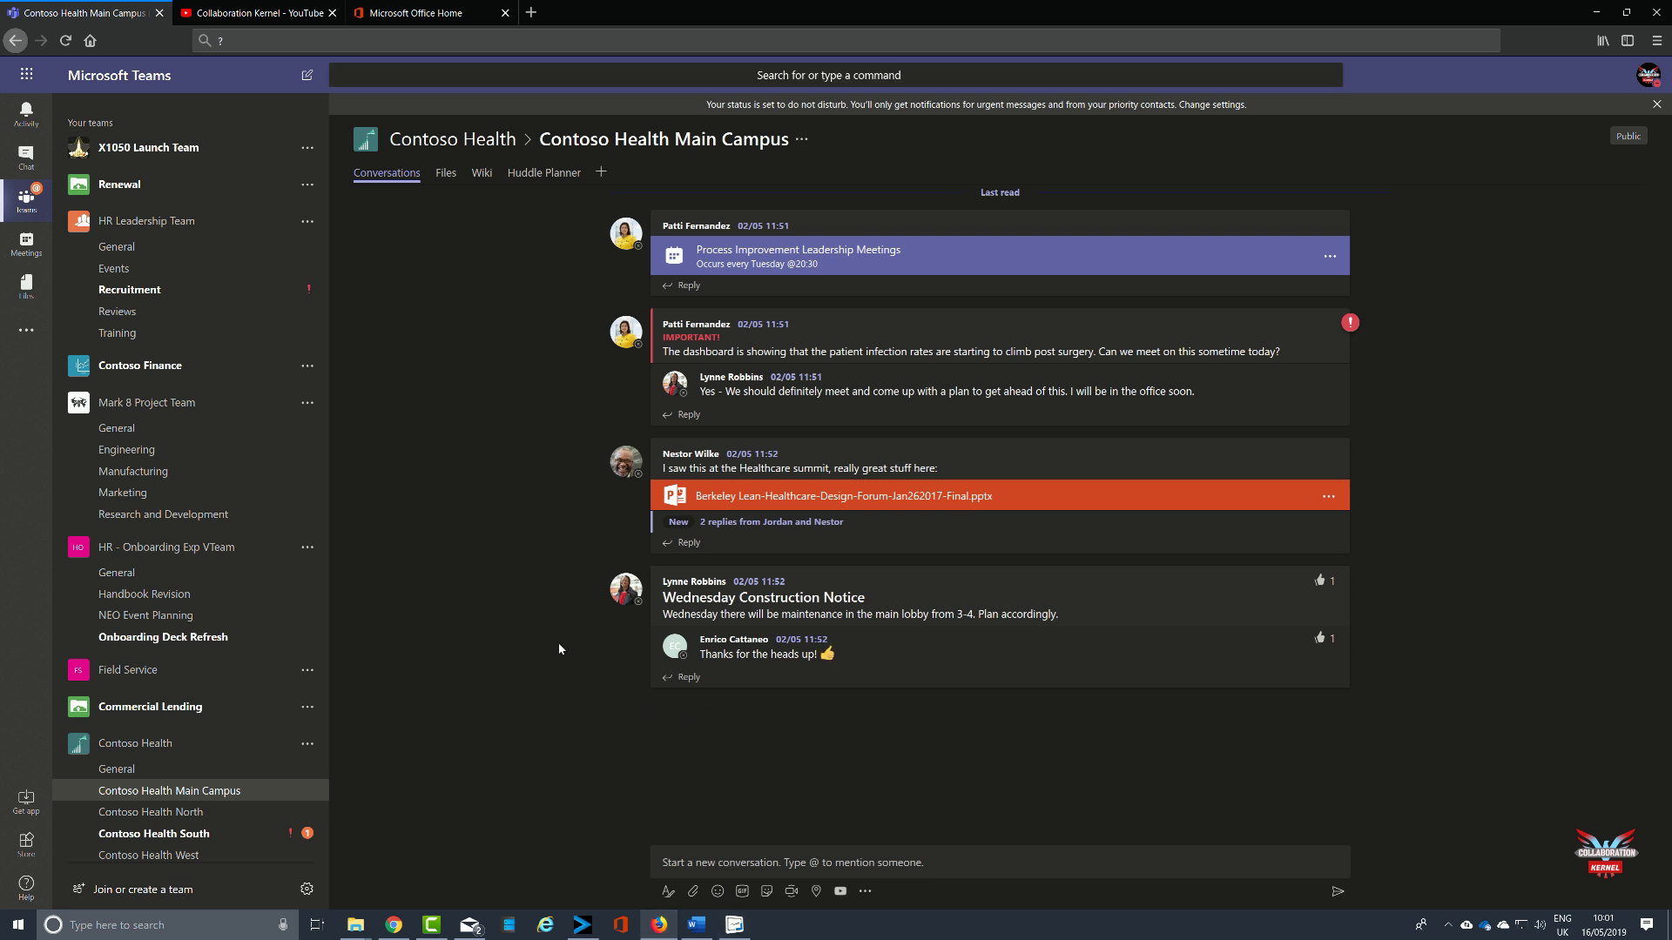
Step: Set the presence status to available with the /available command, and bring up the list of commands
key("ctrl+e")
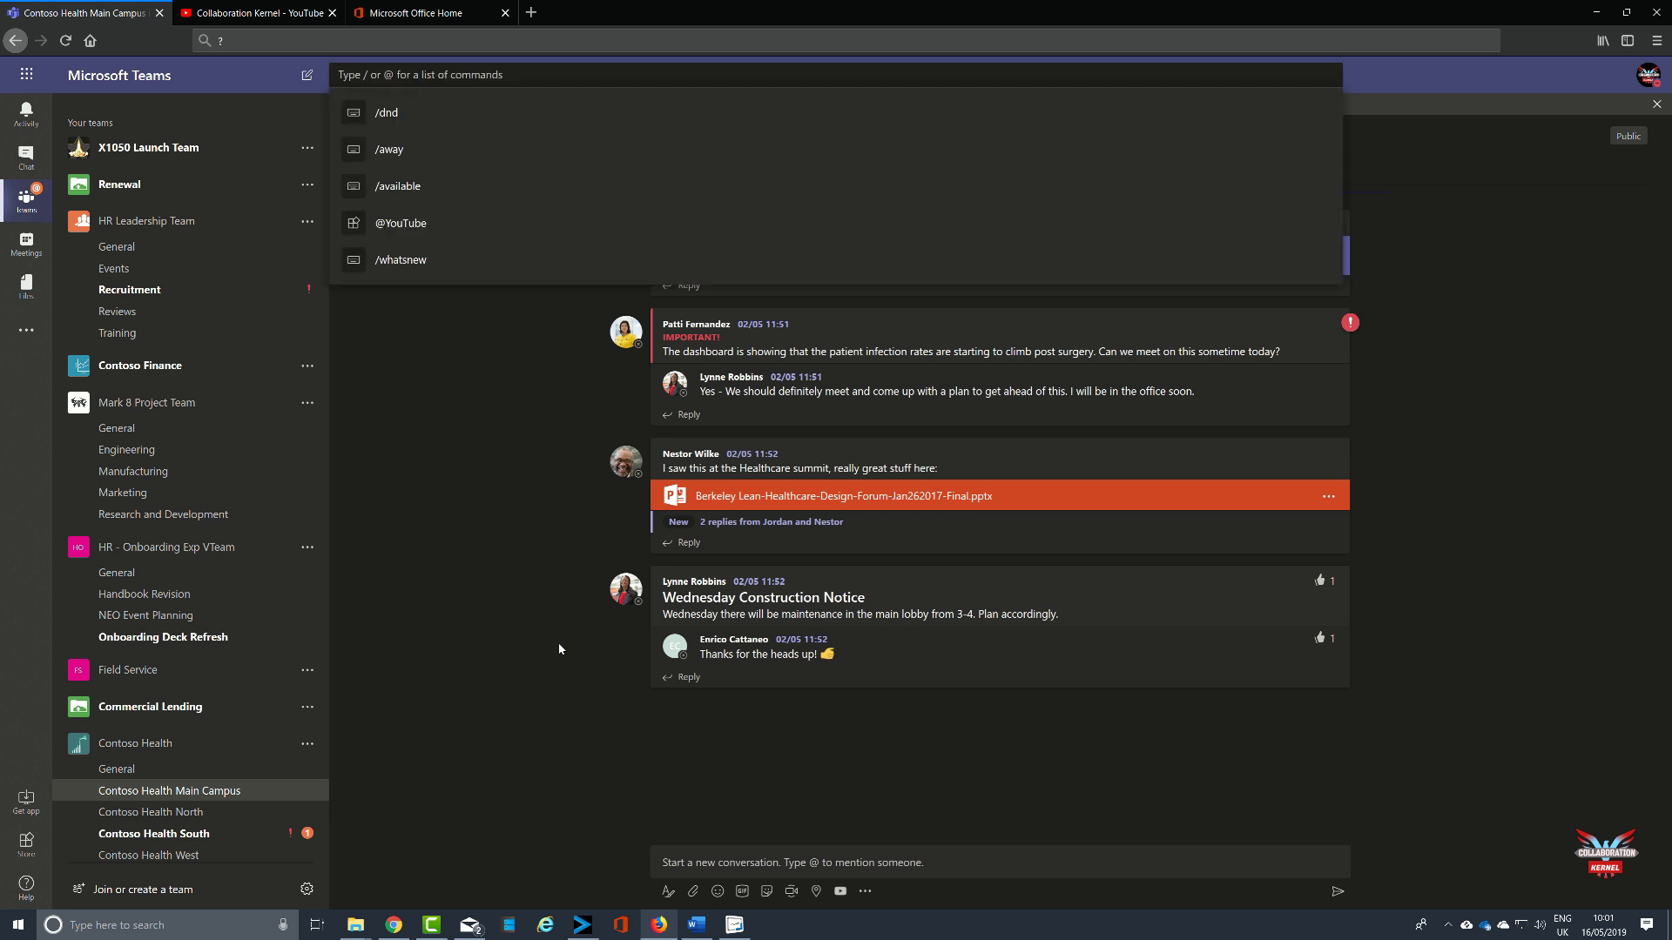
type("/av")
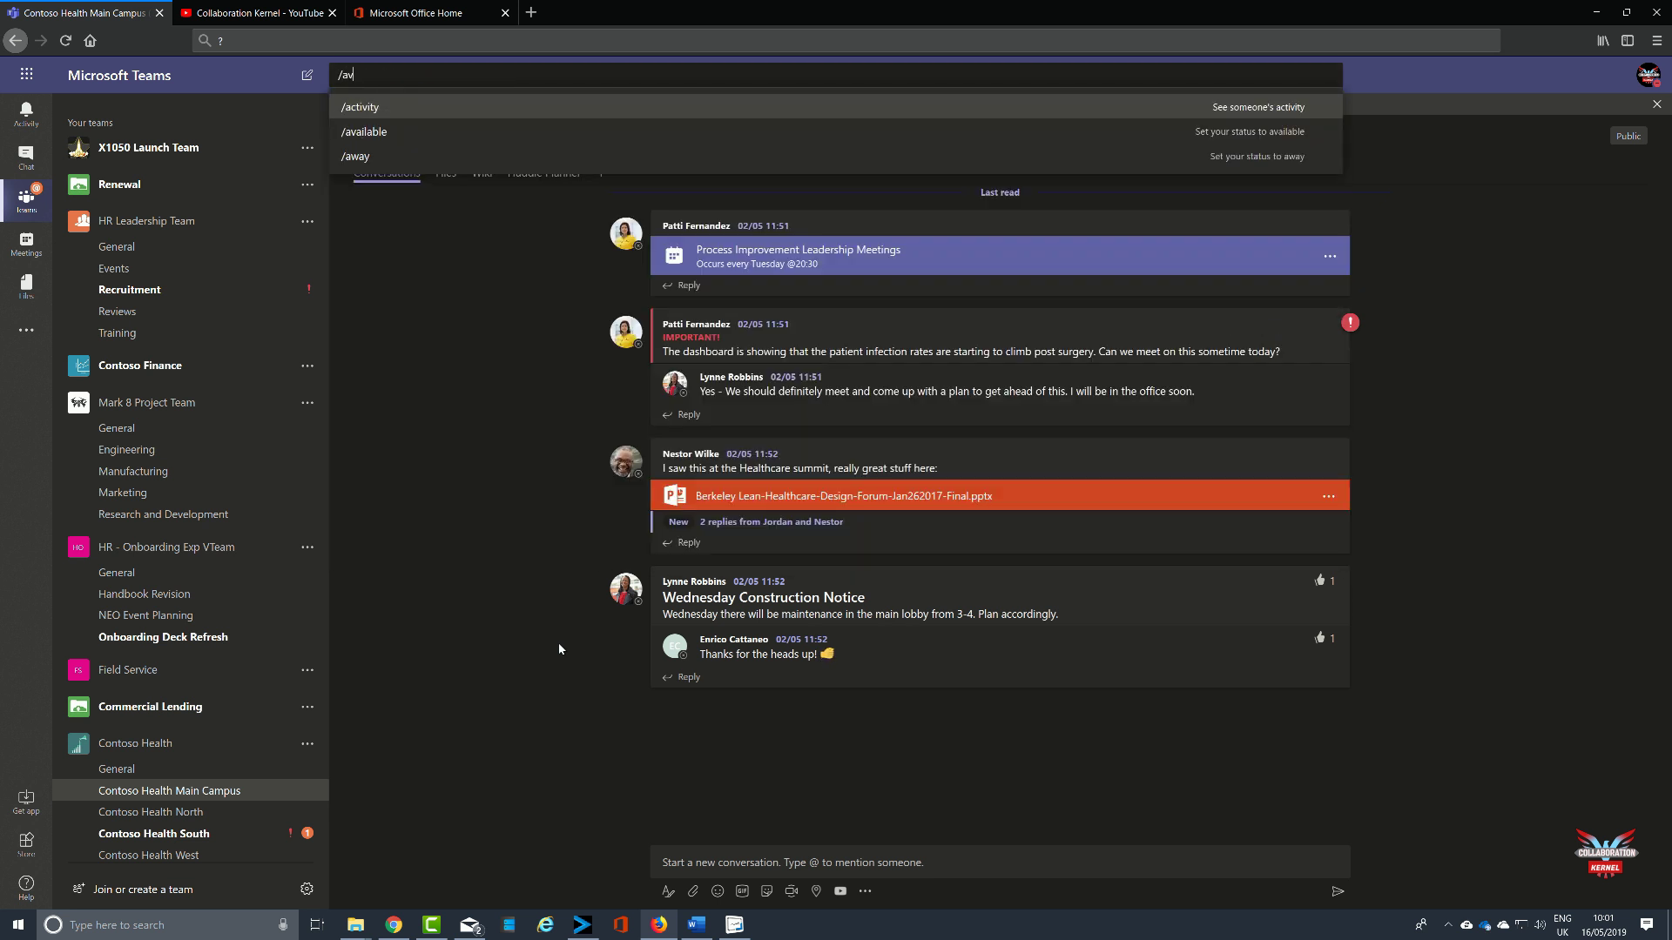
type("ailable")
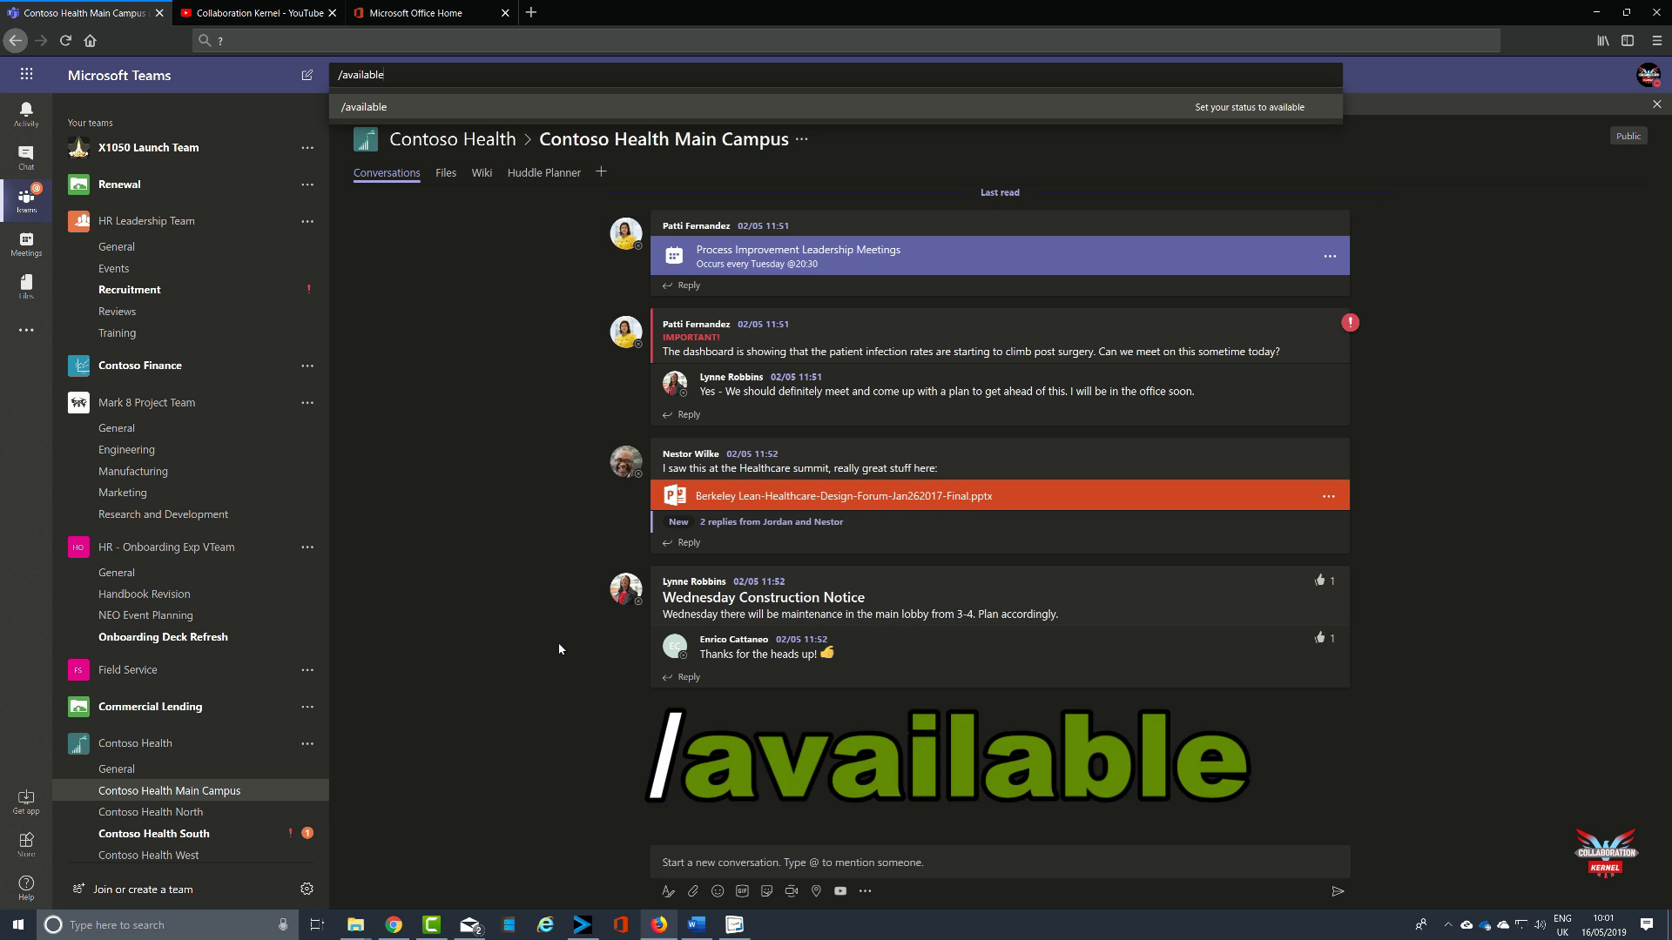
key("Return")
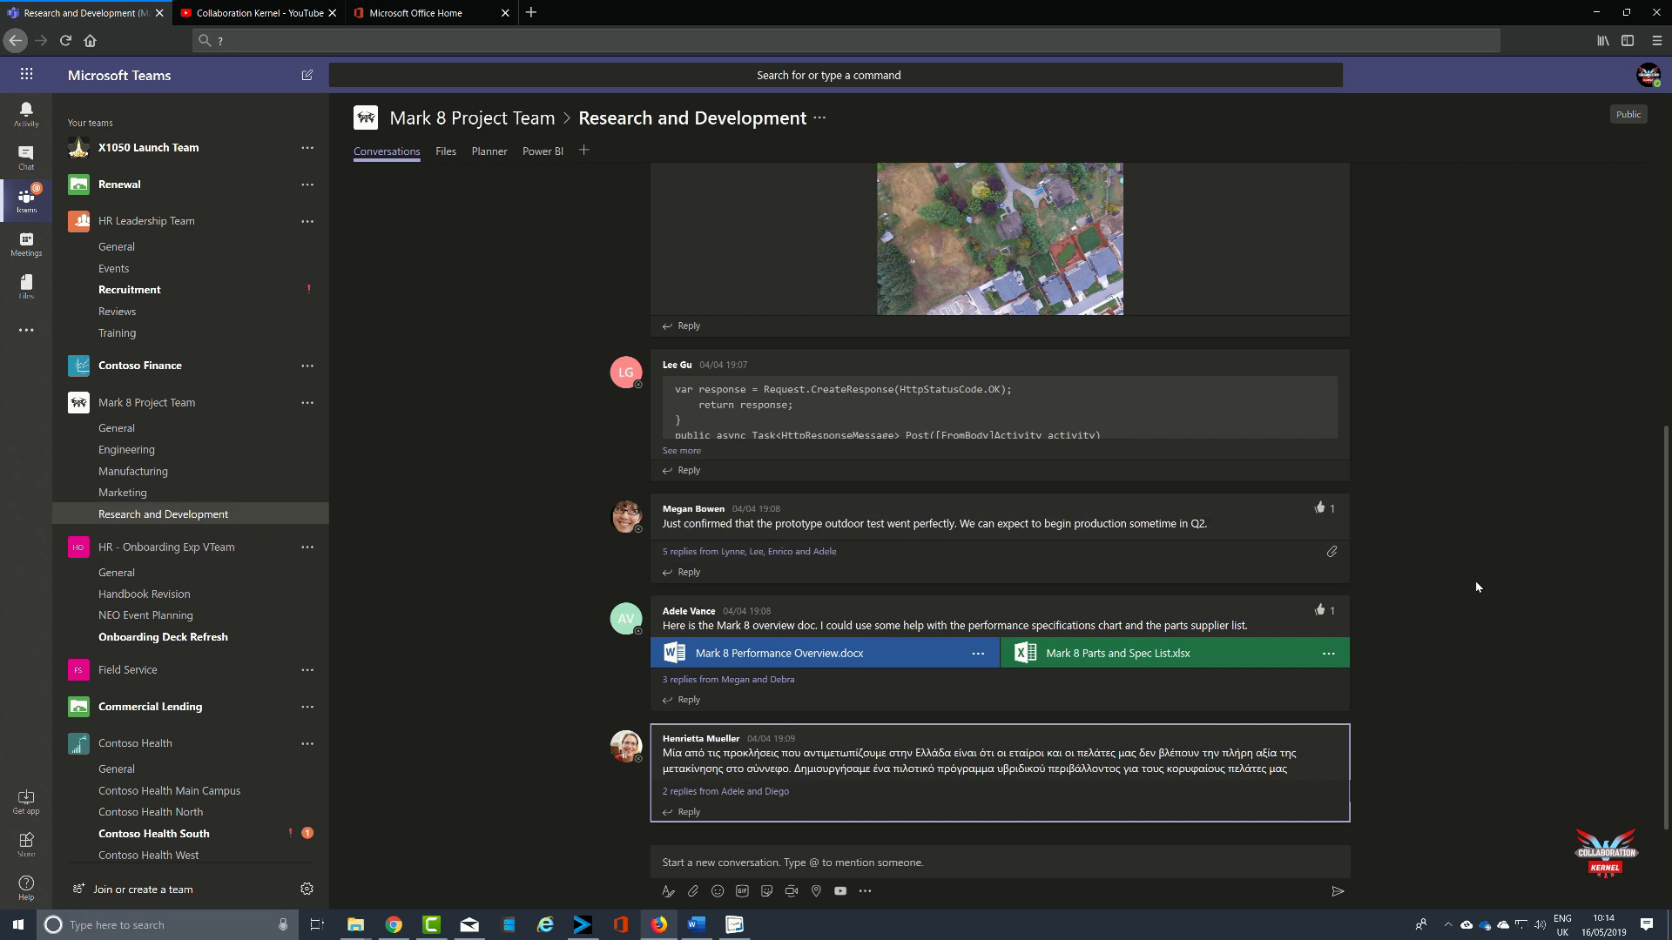
key("ctrl+slash")
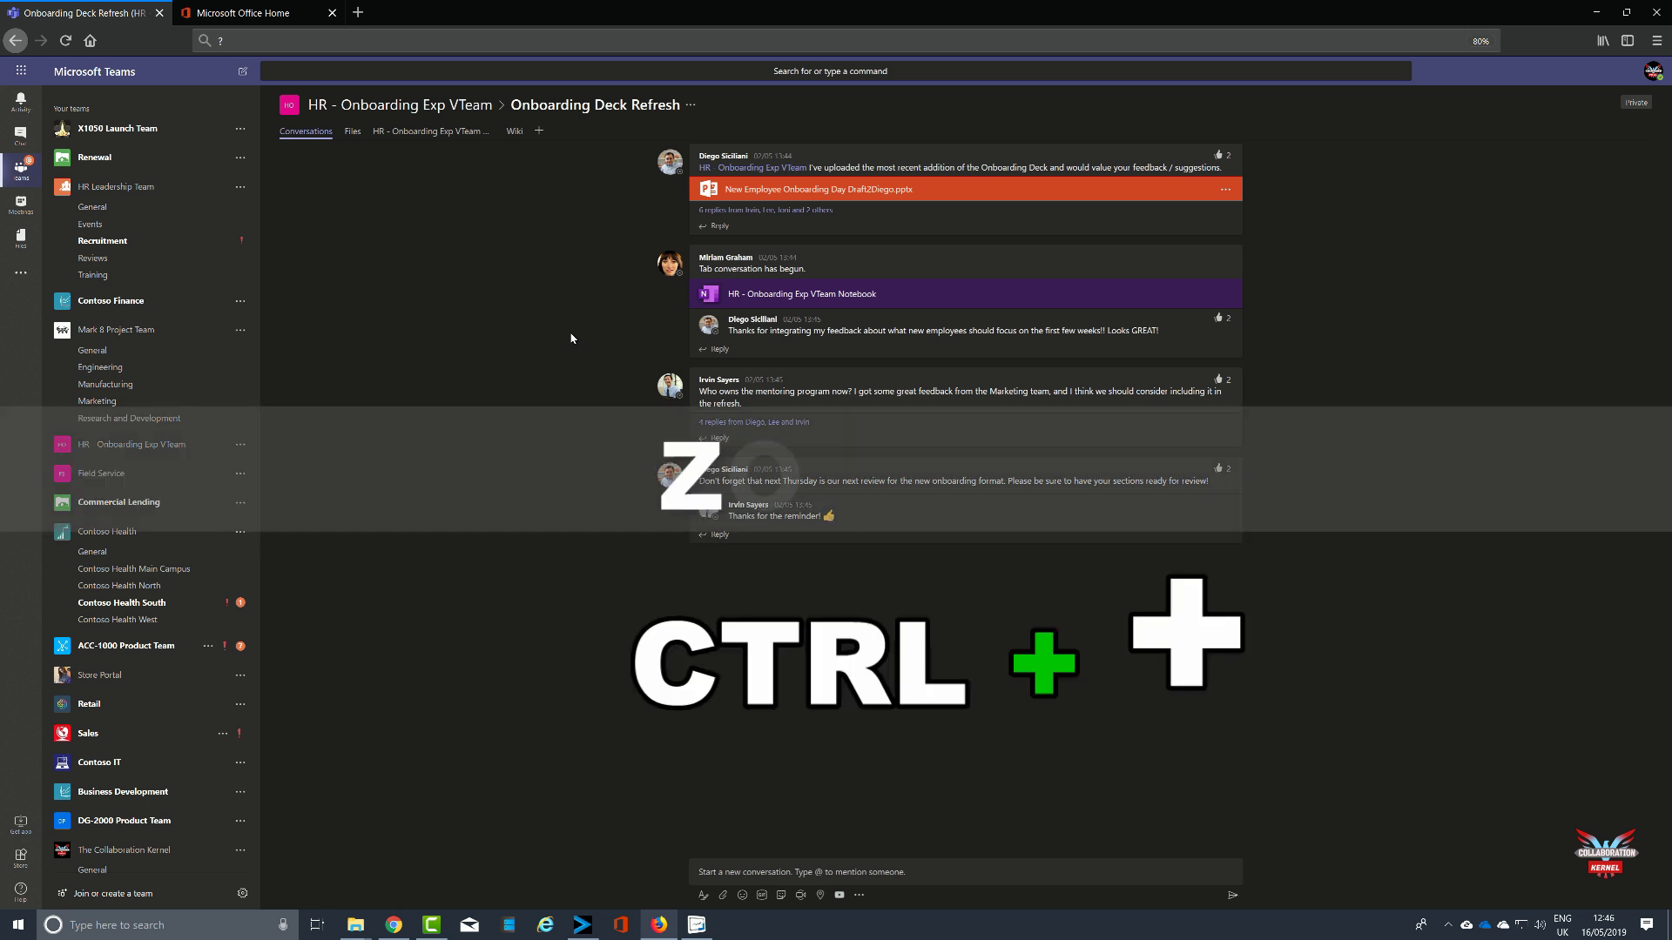
Step: Enlarge the Onboarding Deck Refresh channel page to 133% zoom
key("ctrl+plus")
key("ctrl+plus")
key("ctrl+plus")
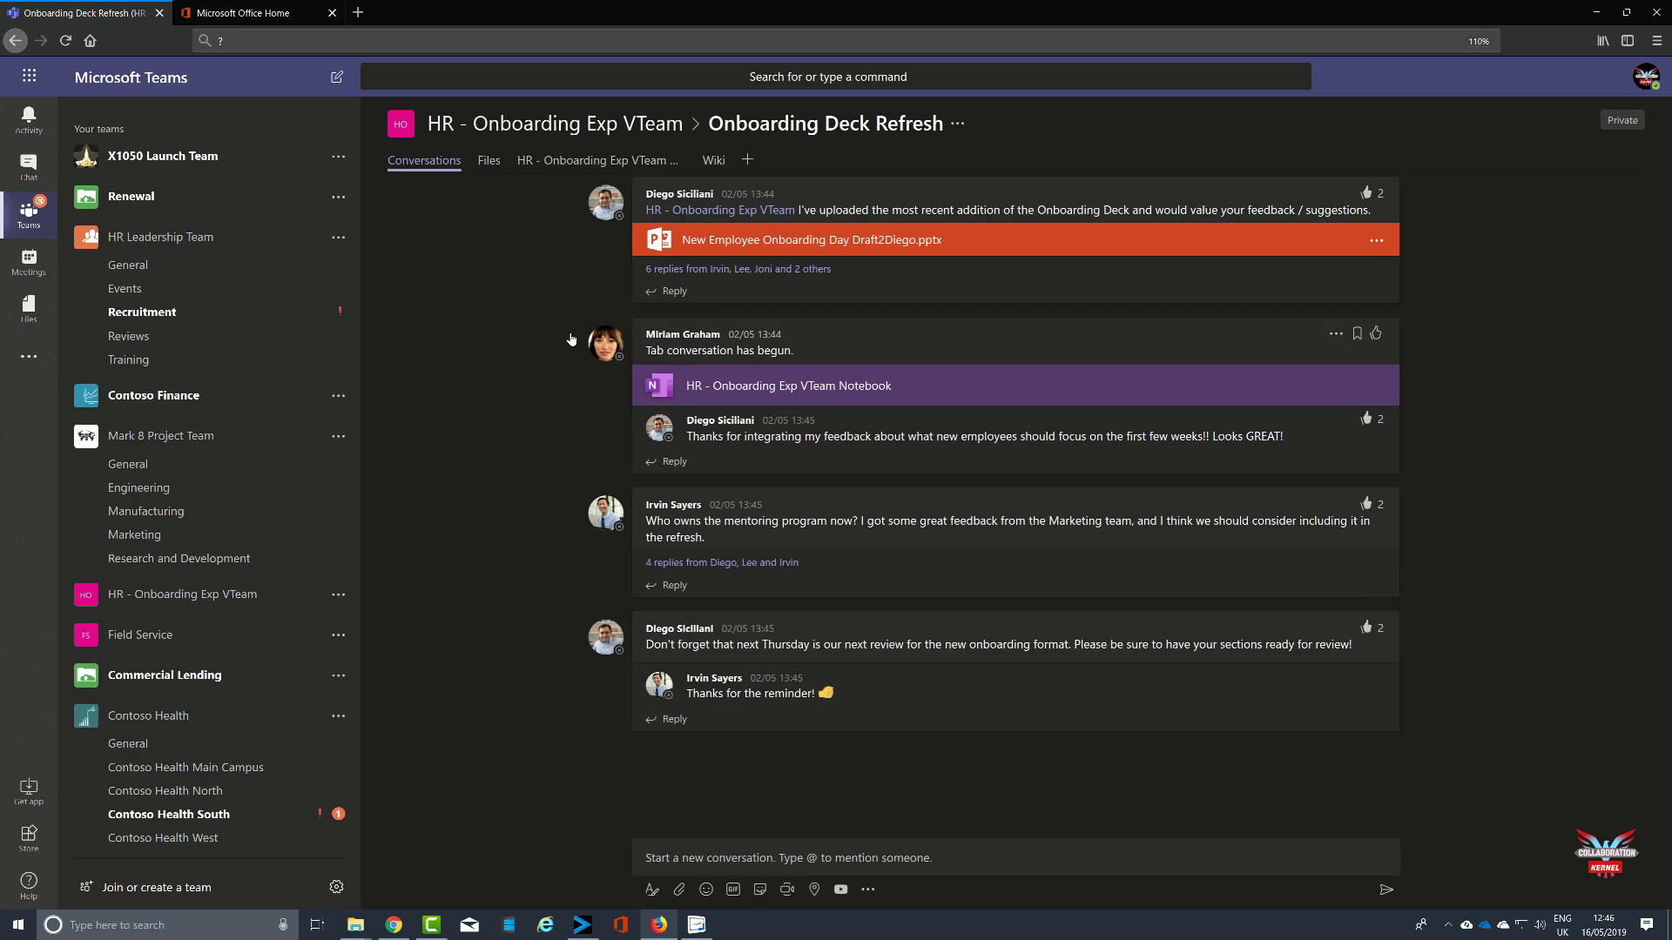
key("ctrl+plus")
key("ctrl+plus")
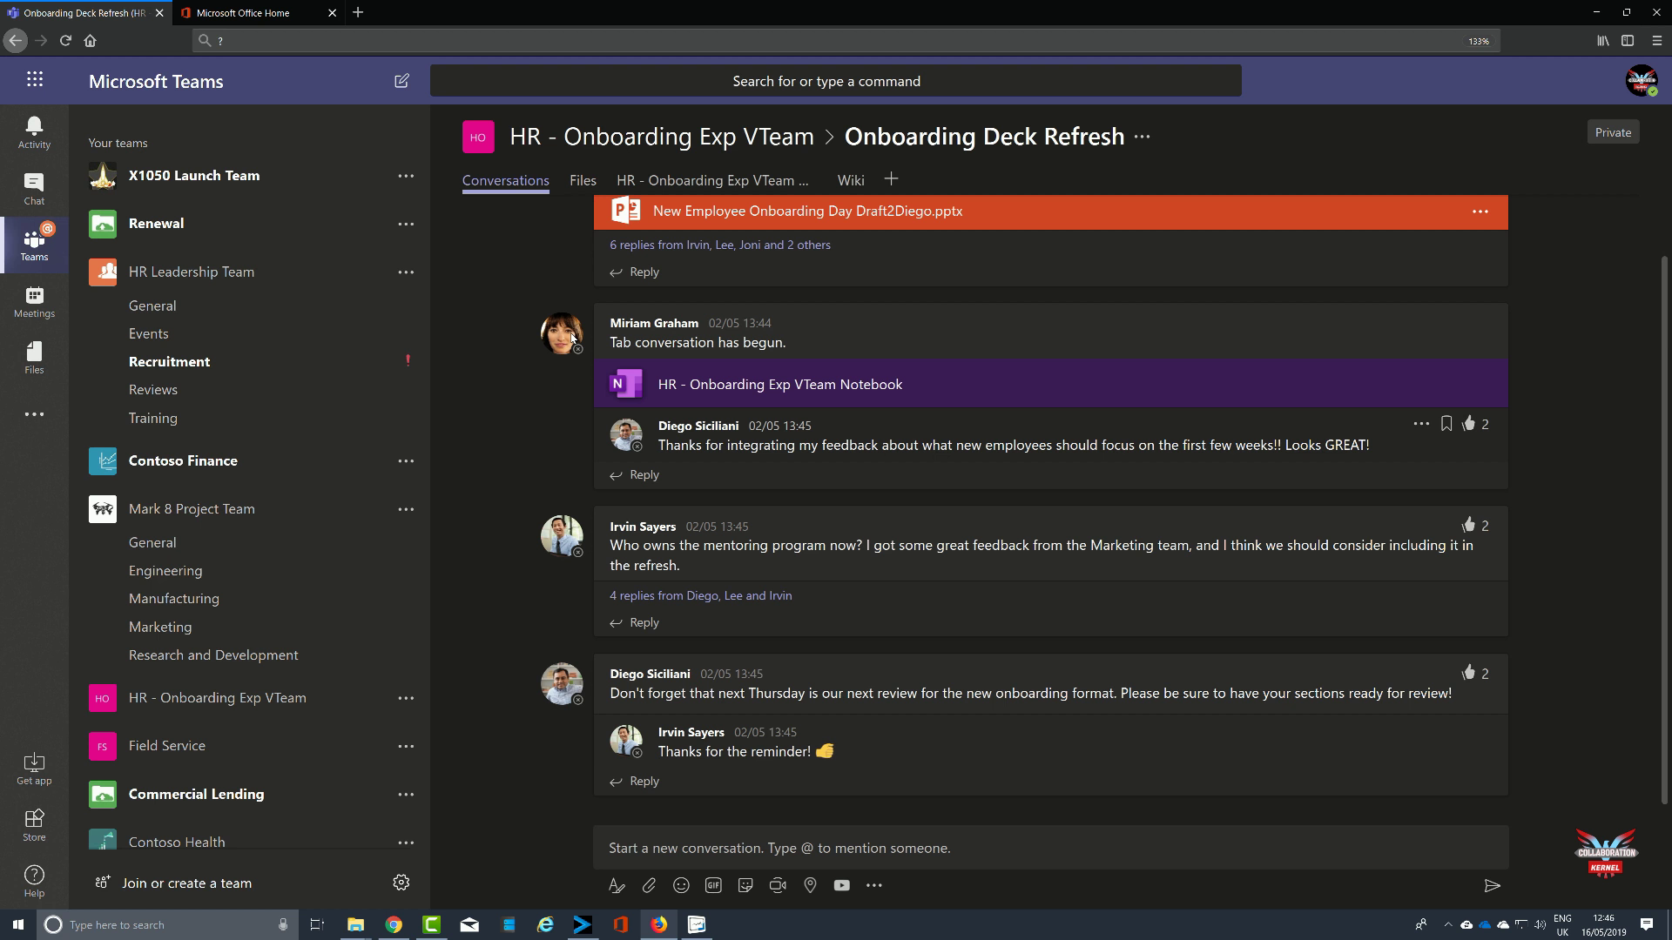
Step: Reduce the page zoom to 110%
key("ctrl+minus")
key("ctrl+minus")
key("ctrl+minus")
key("ctrl+minus")
key("ctrl+minus")
key("ctrl+minus")
key("ctrl+minus")
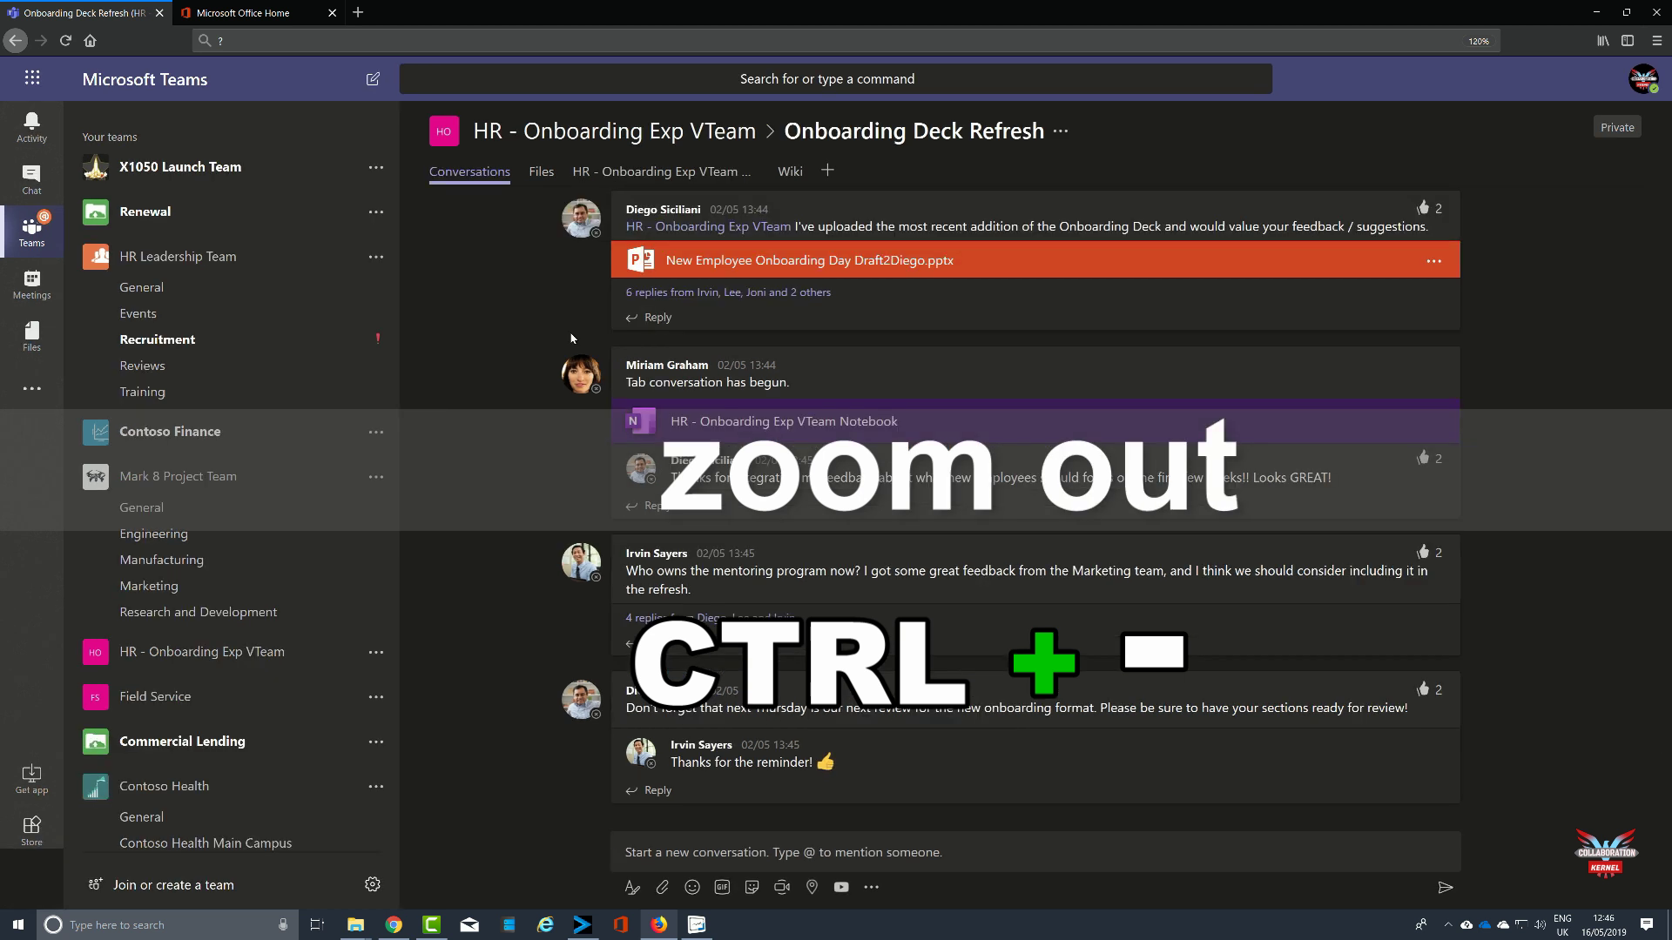
key("ctrl+minus")
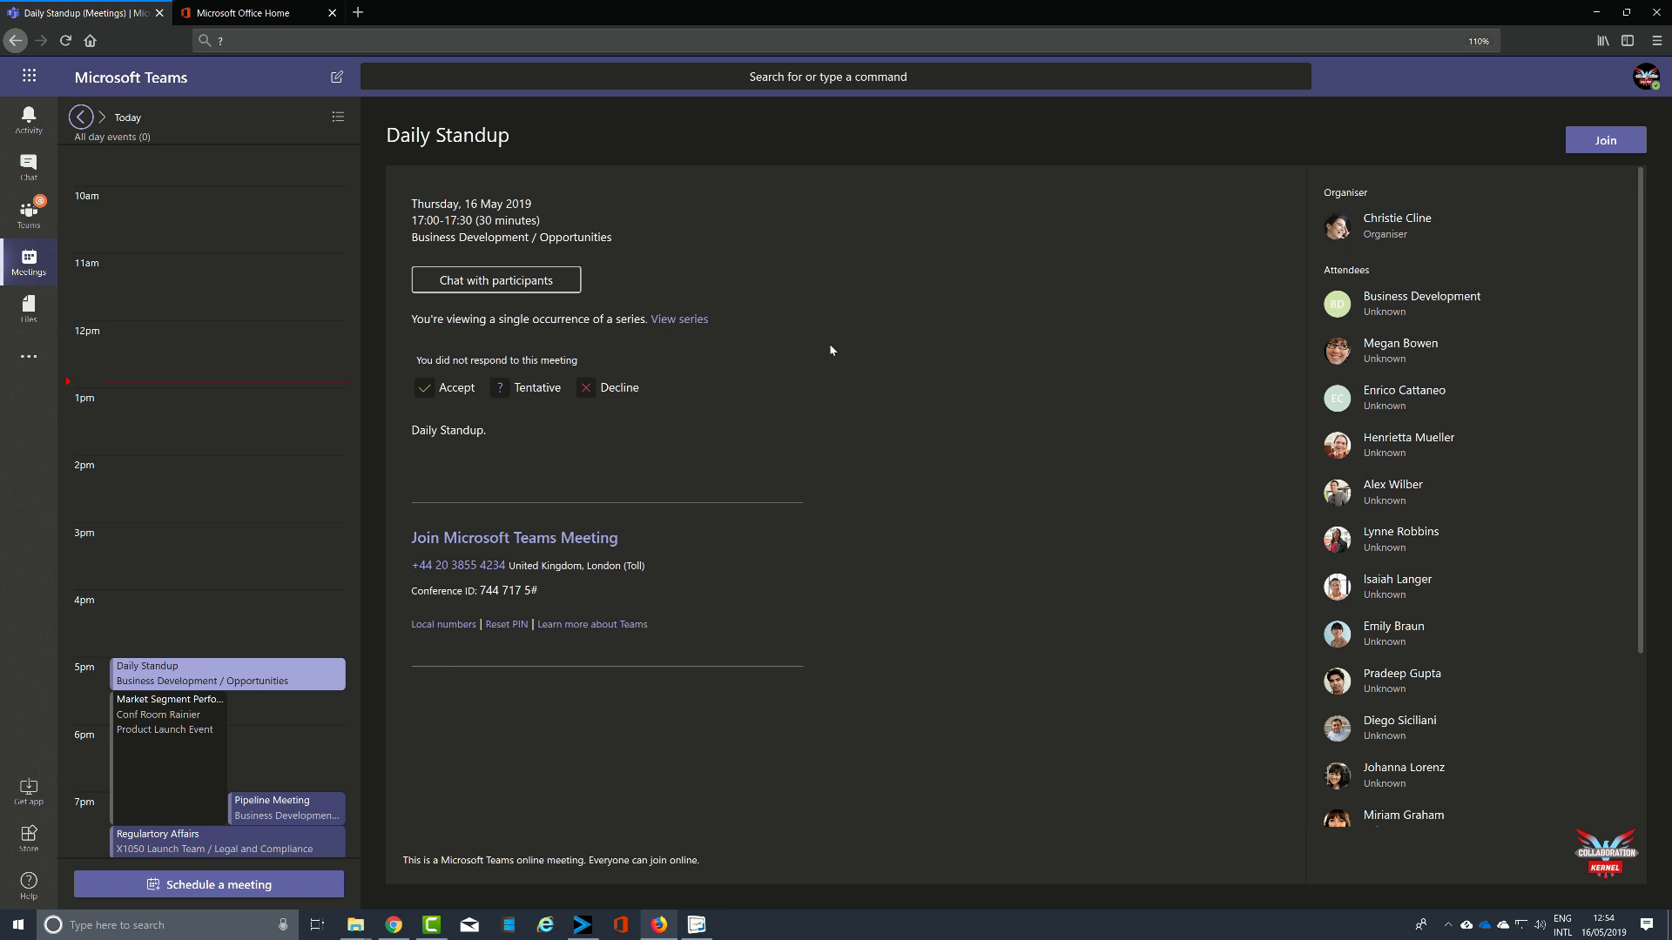
Step: Switch from the meeting details to the Activity feed, and from there to the Chat view
key("ctrl+1")
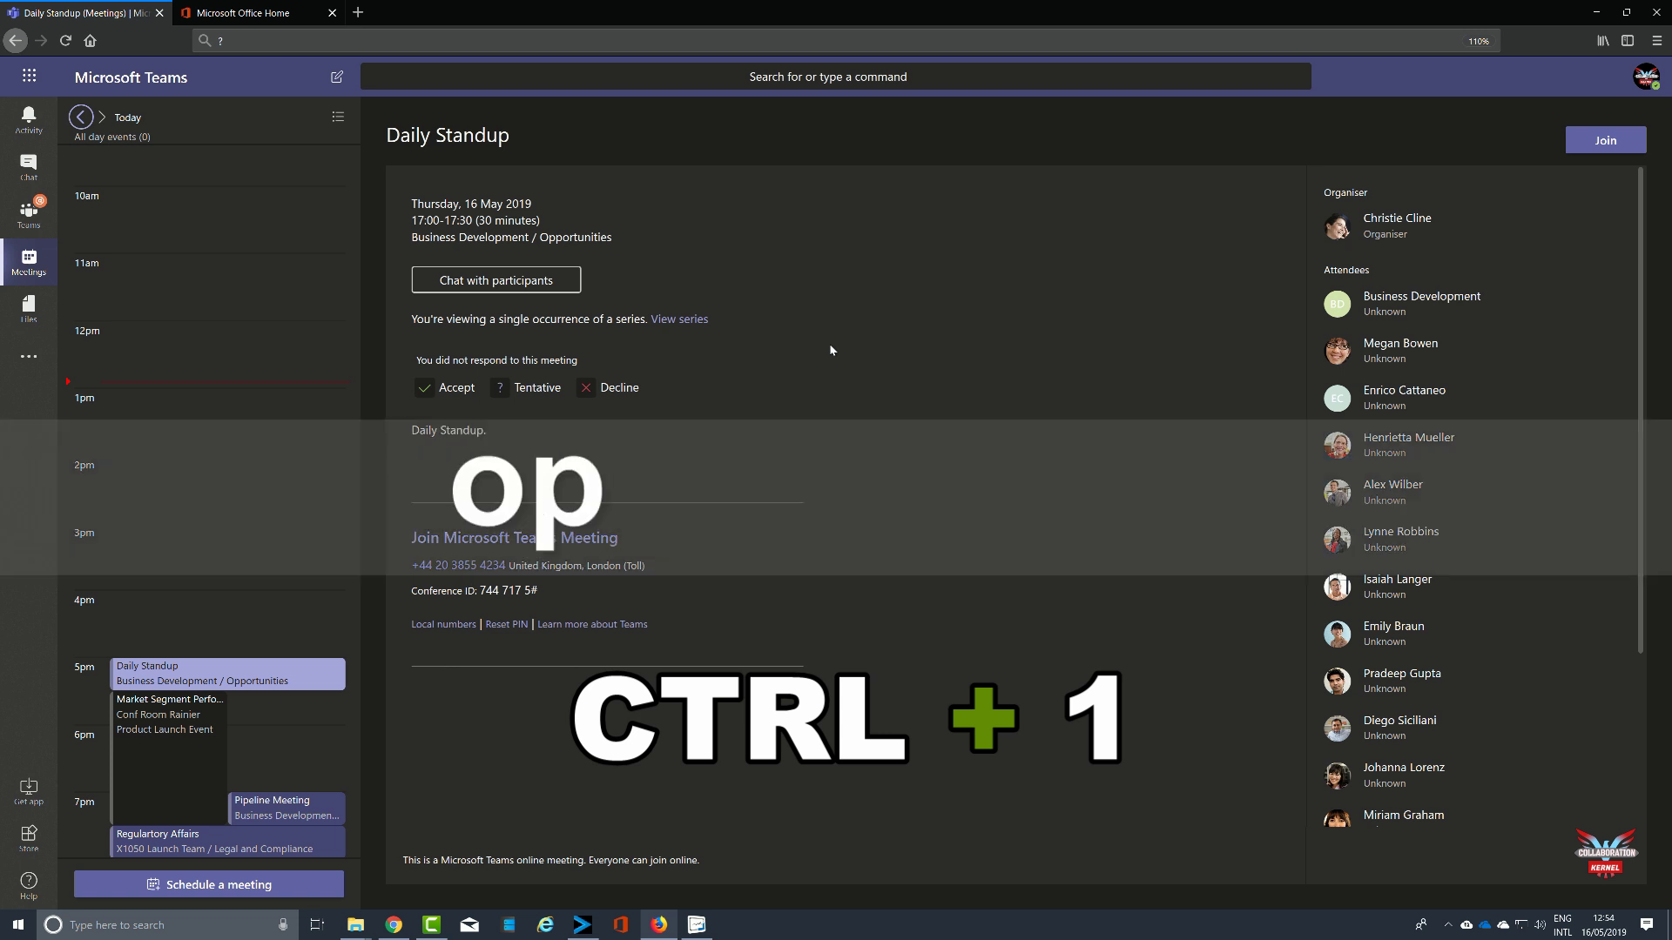
key("ctrl+shift+1")
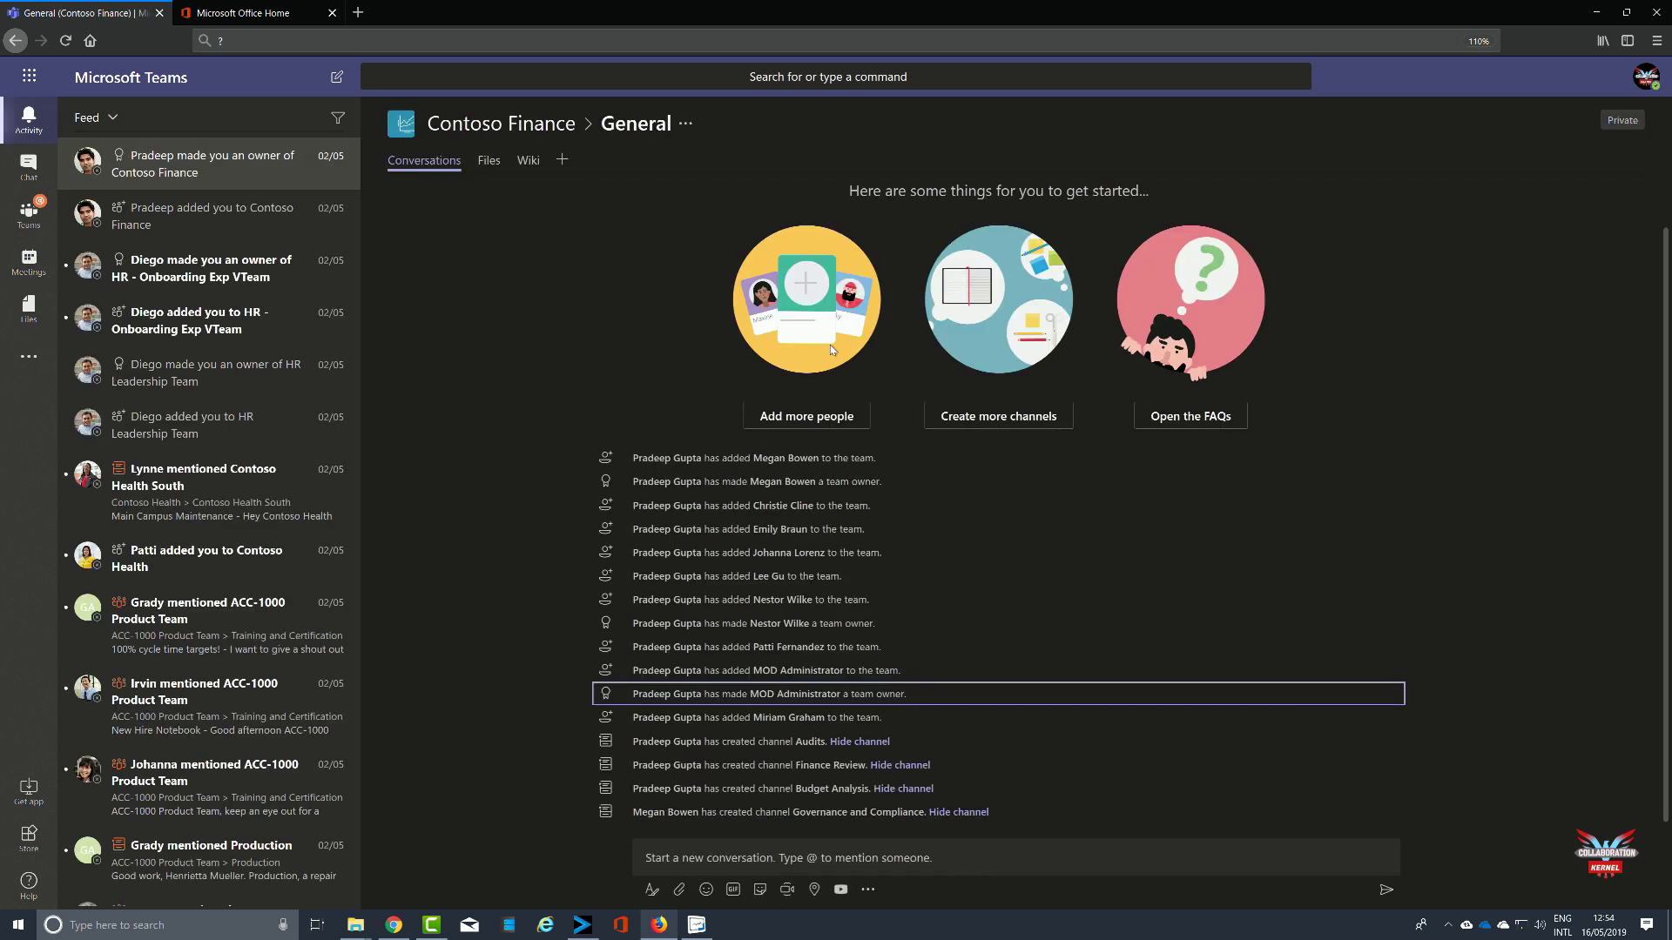
key("ctrl+2")
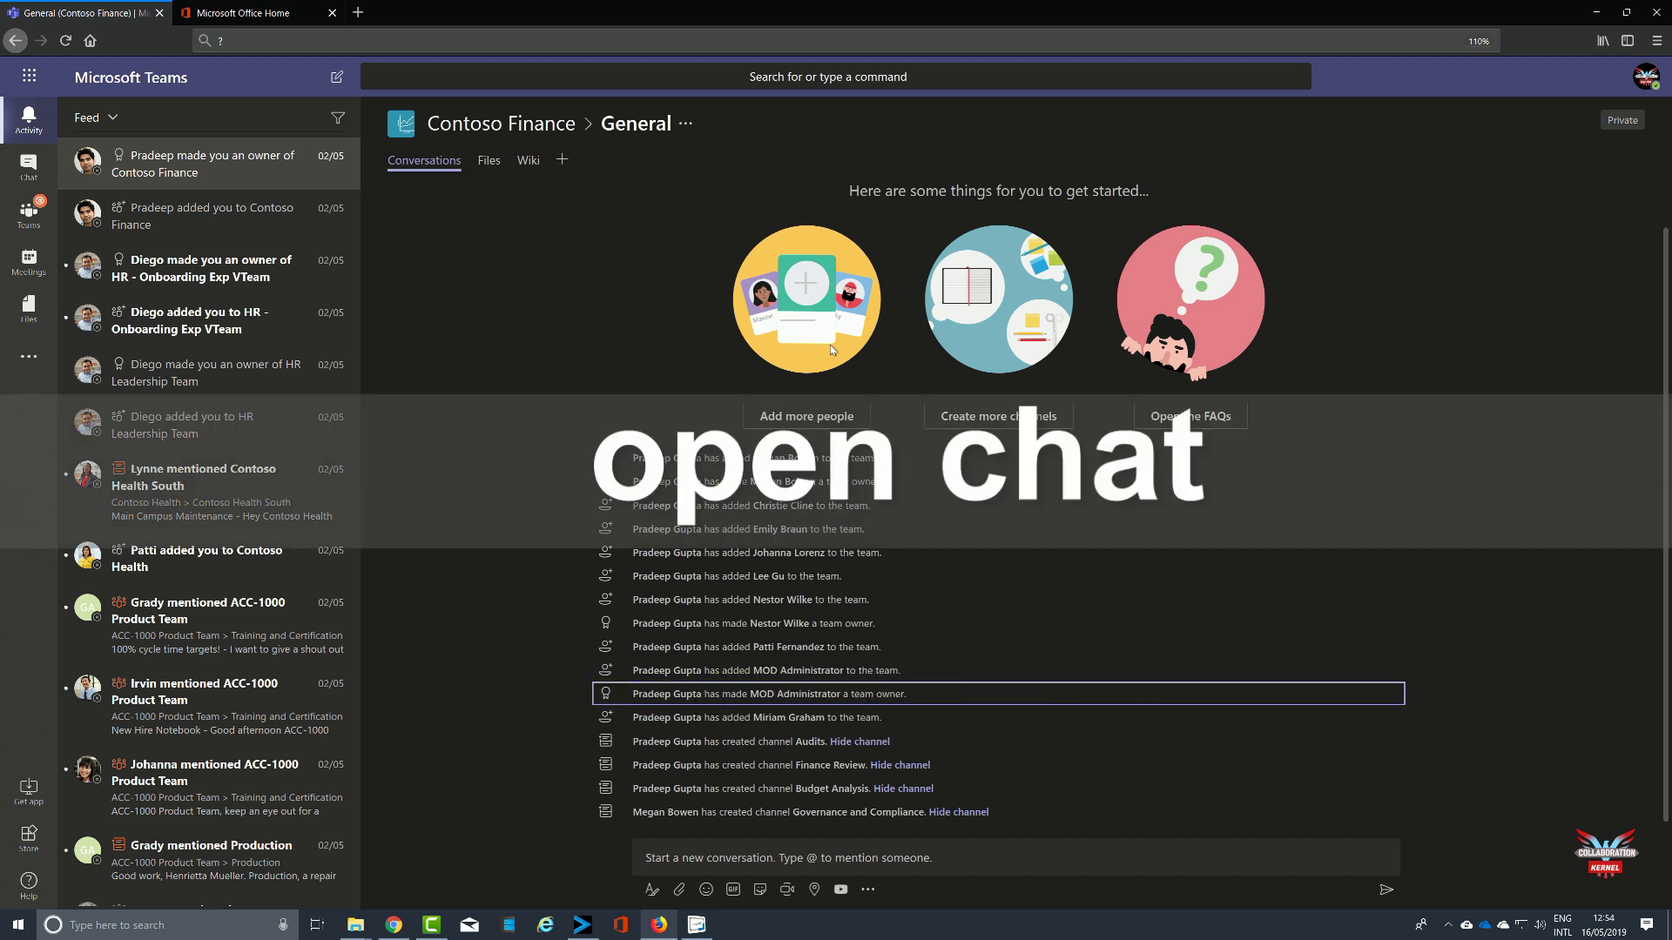
key("ctrl+shift+2")
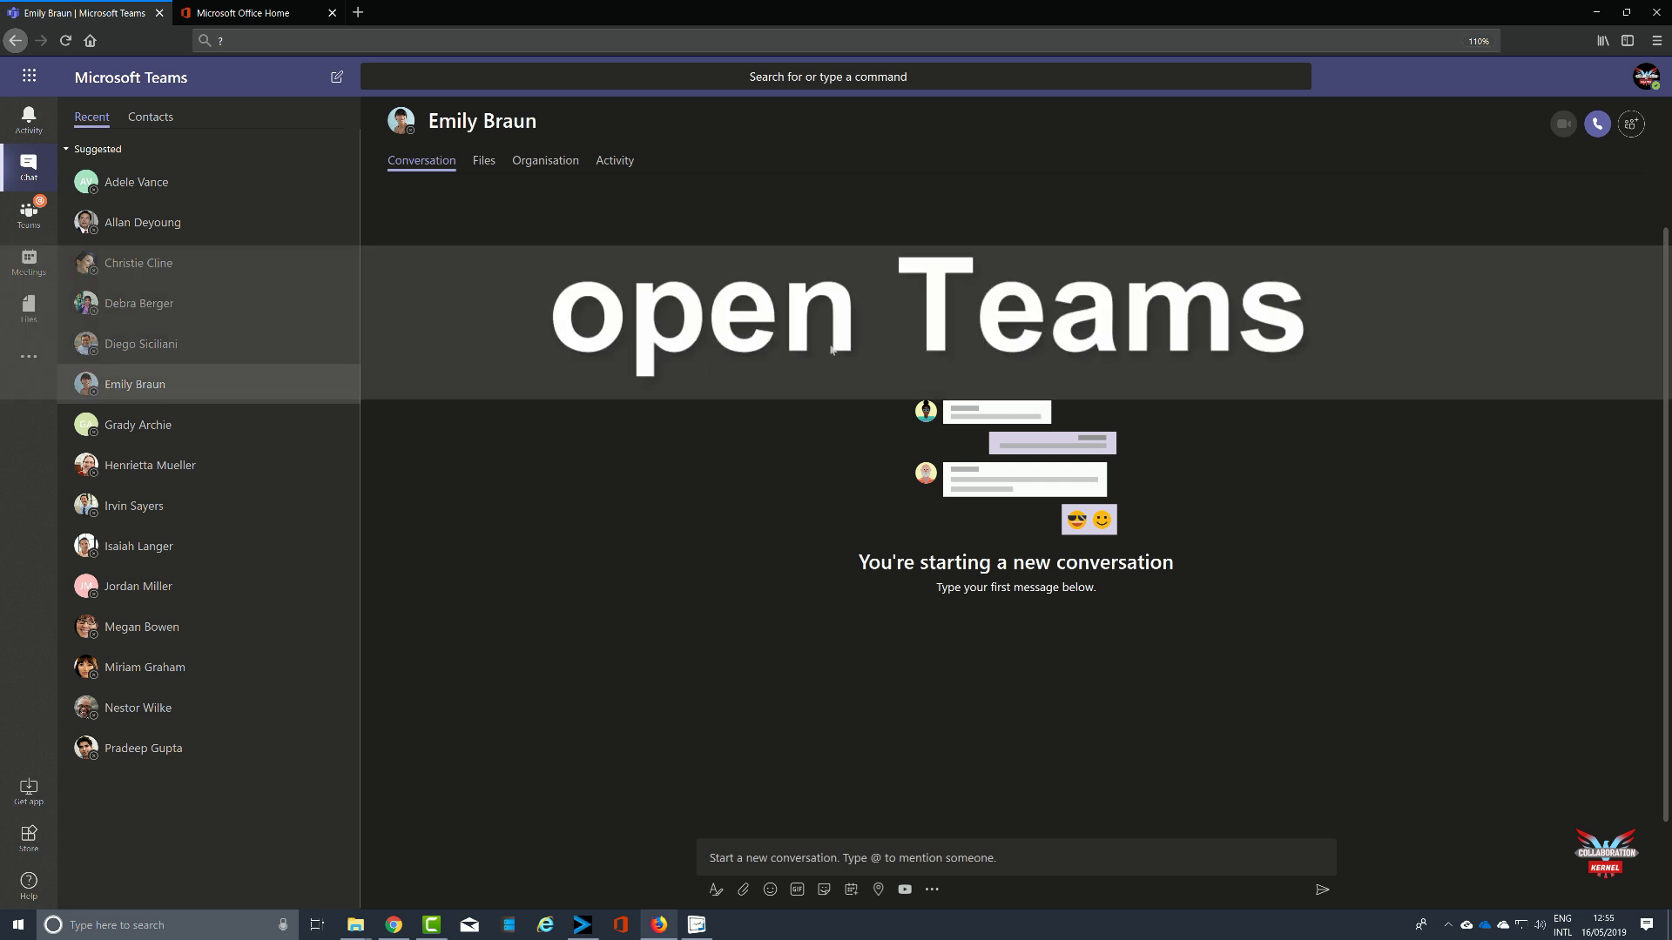
Step: Switch to the Teams view, and from there to the Meetings calendar
key("ctrl+shift+3")
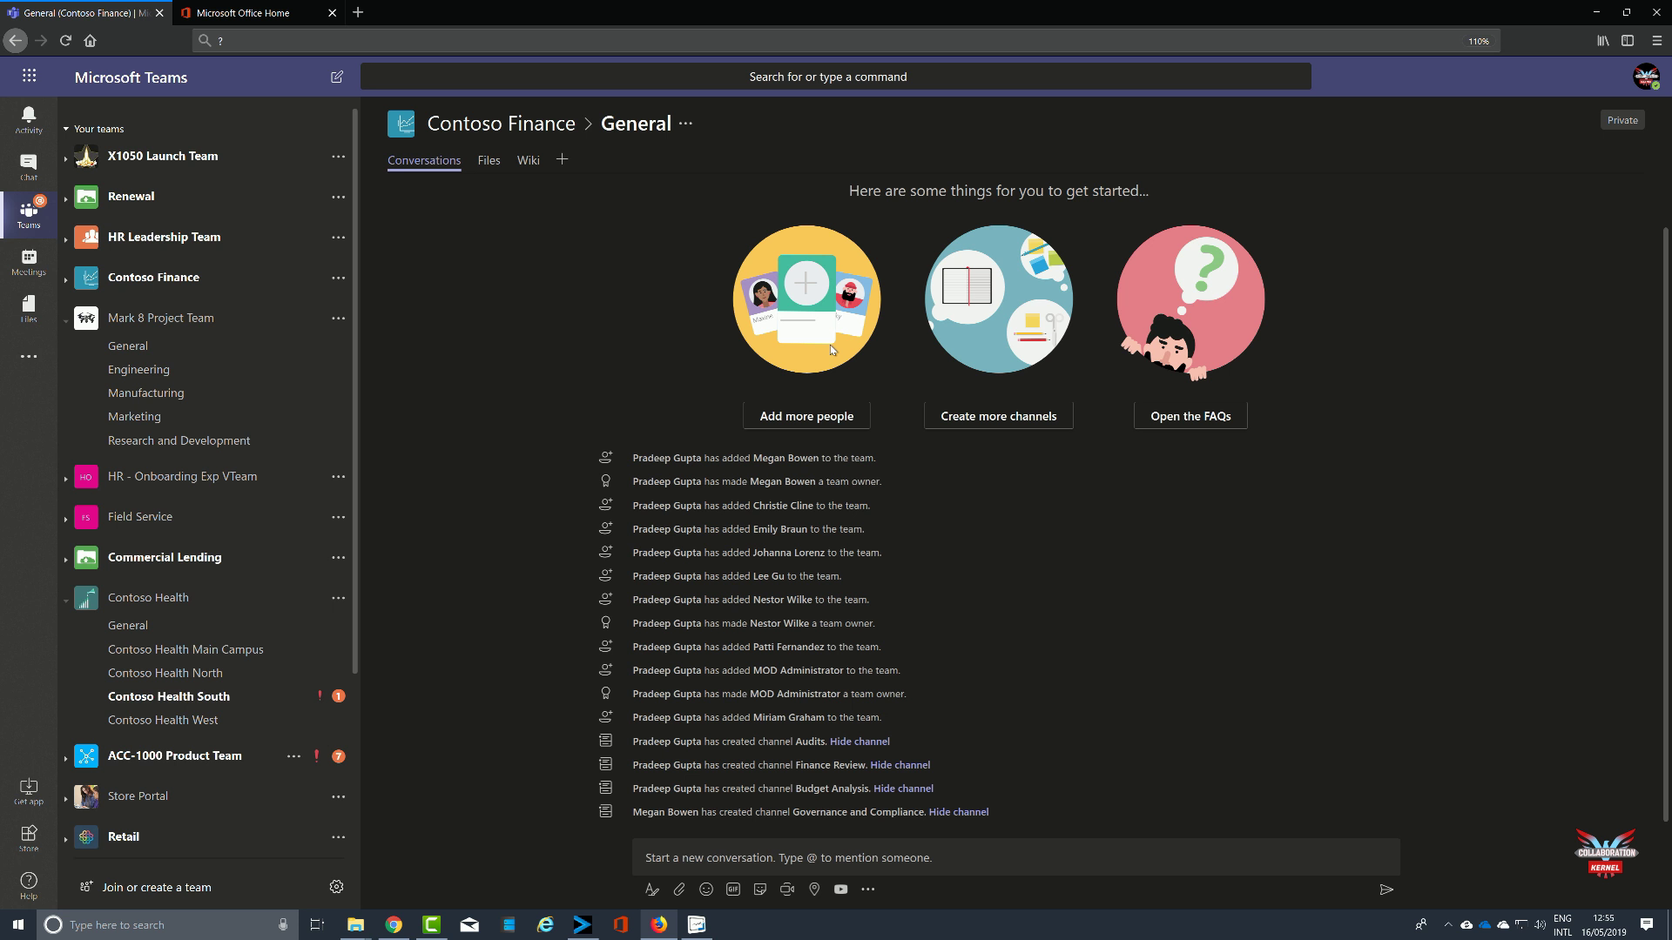
key("ctrl+4")
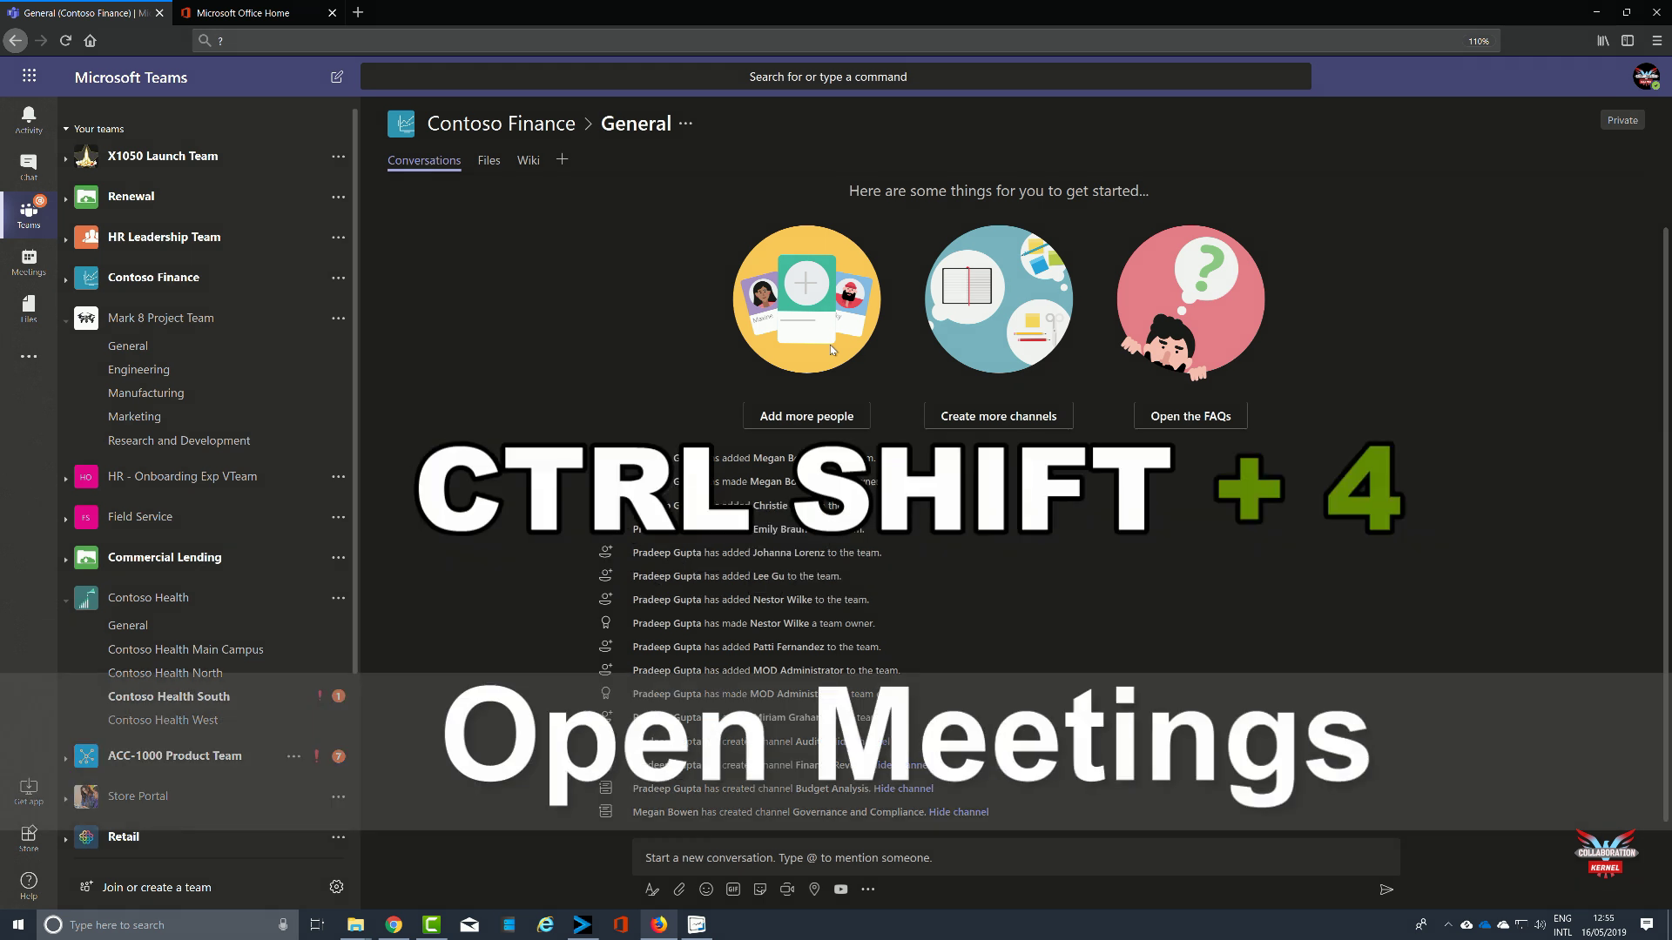
key("ctrl+shift+4")
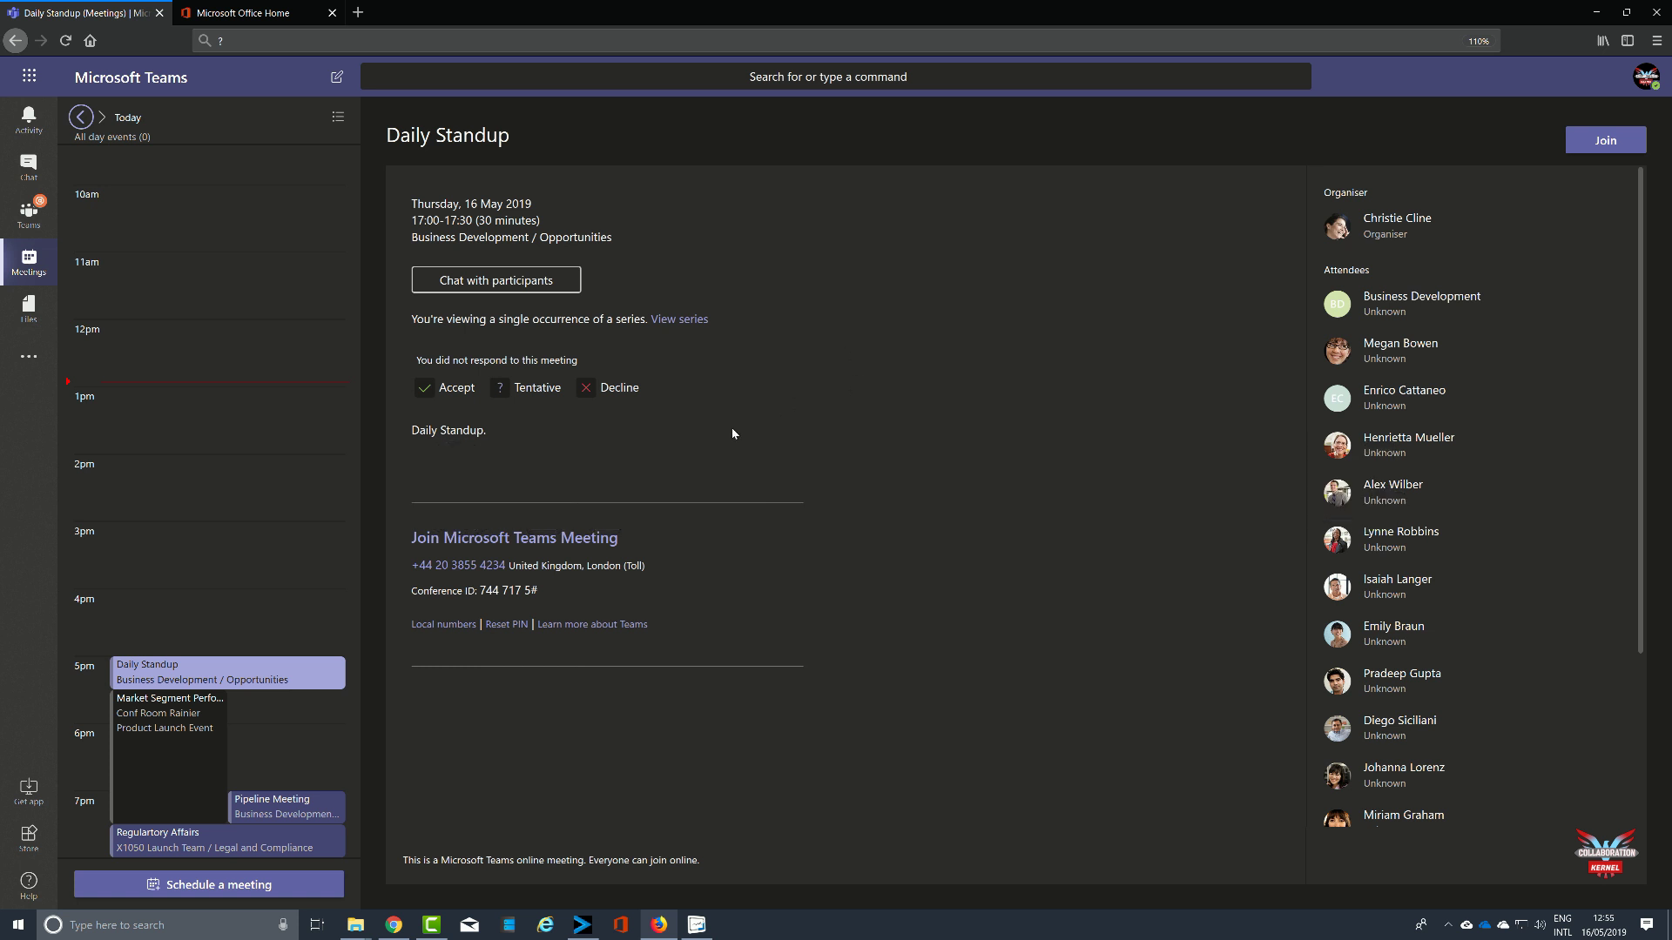
Step: Look through the rest of the day's meetings and open the Files view with the recent documents
scroll(286, 588, "down", 3)
key("ctrl+5")
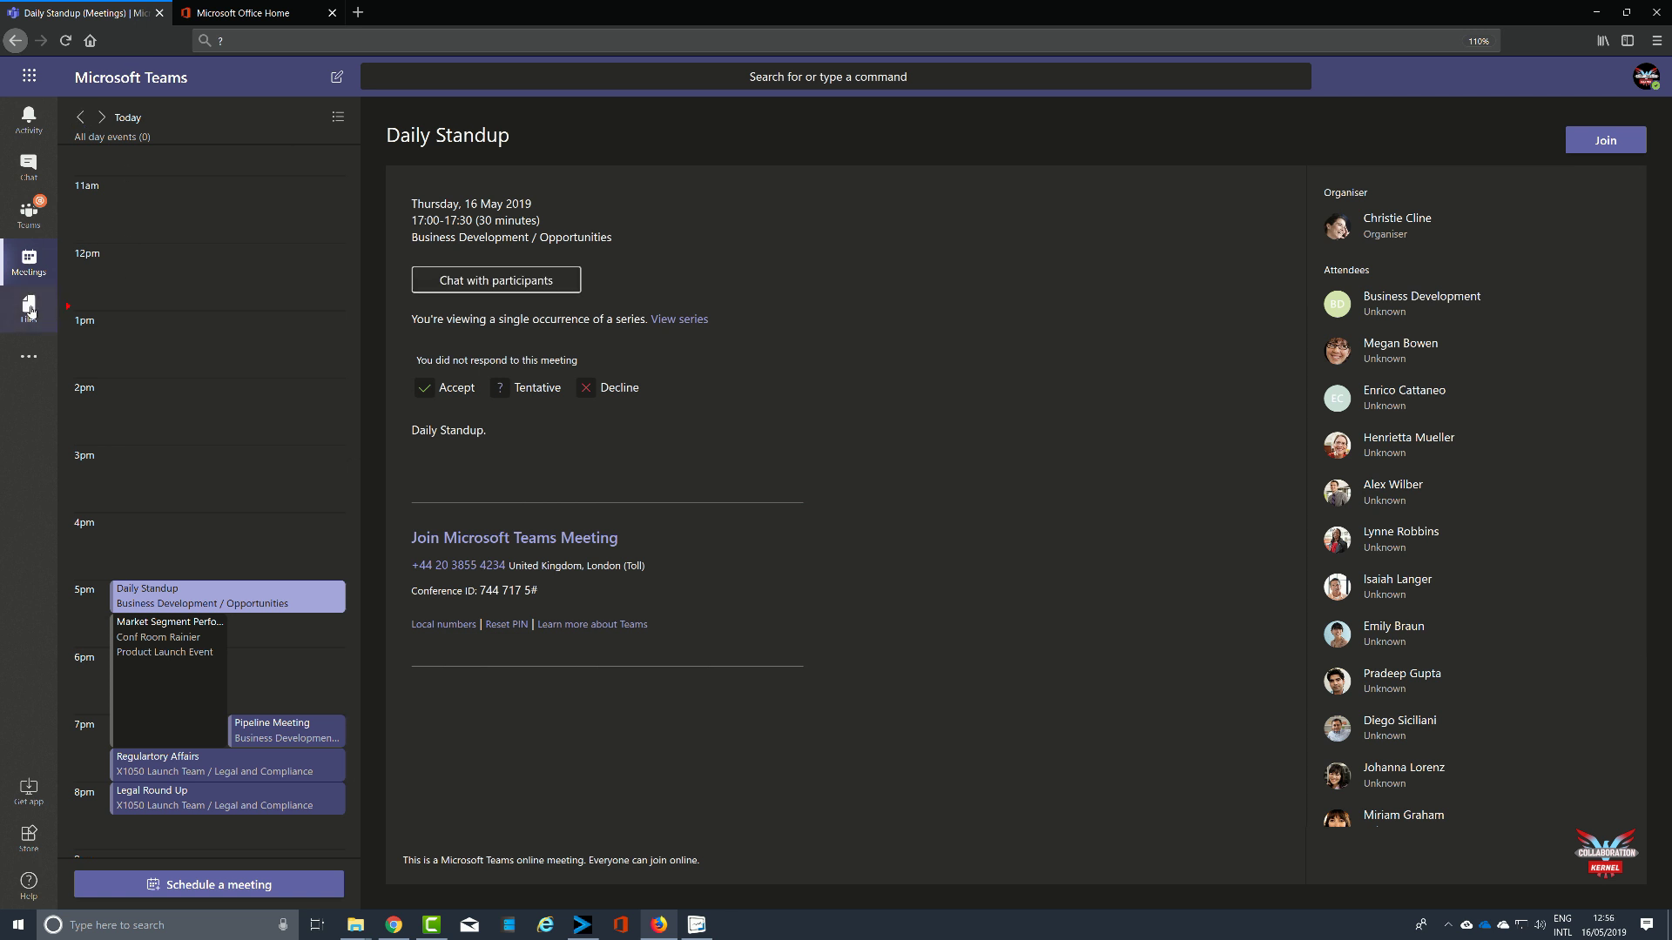
left_click(29, 306)
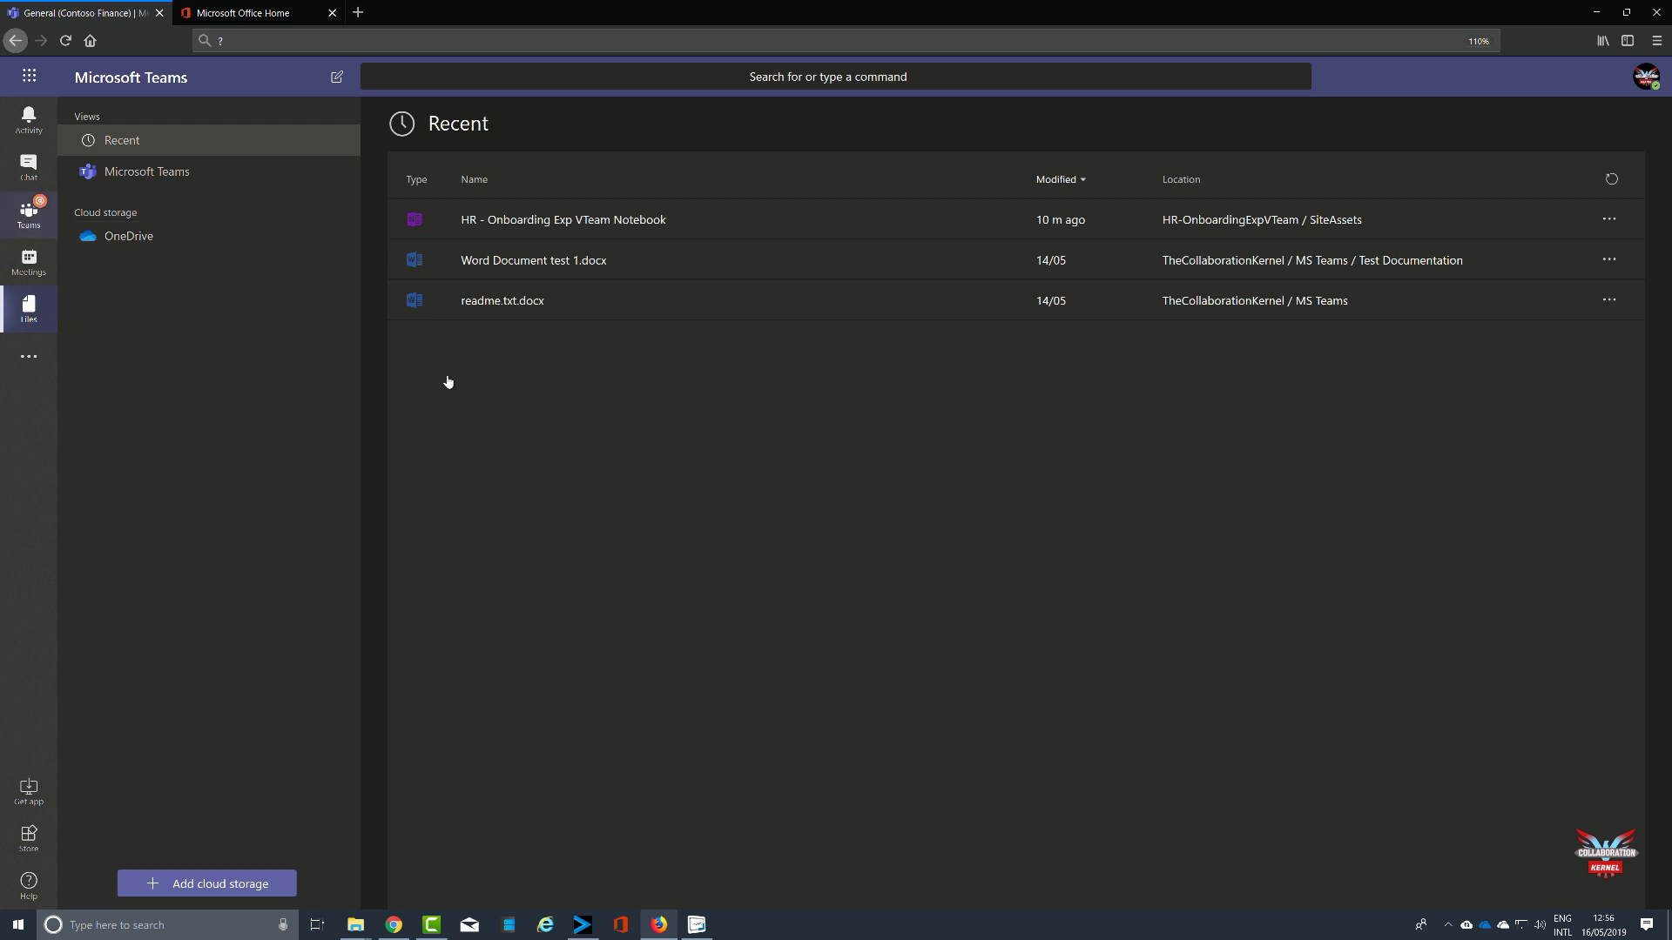
Step: Return to the Teams view and activate the new conversation field in Contoso Finance's General channel
left_click(29, 210)
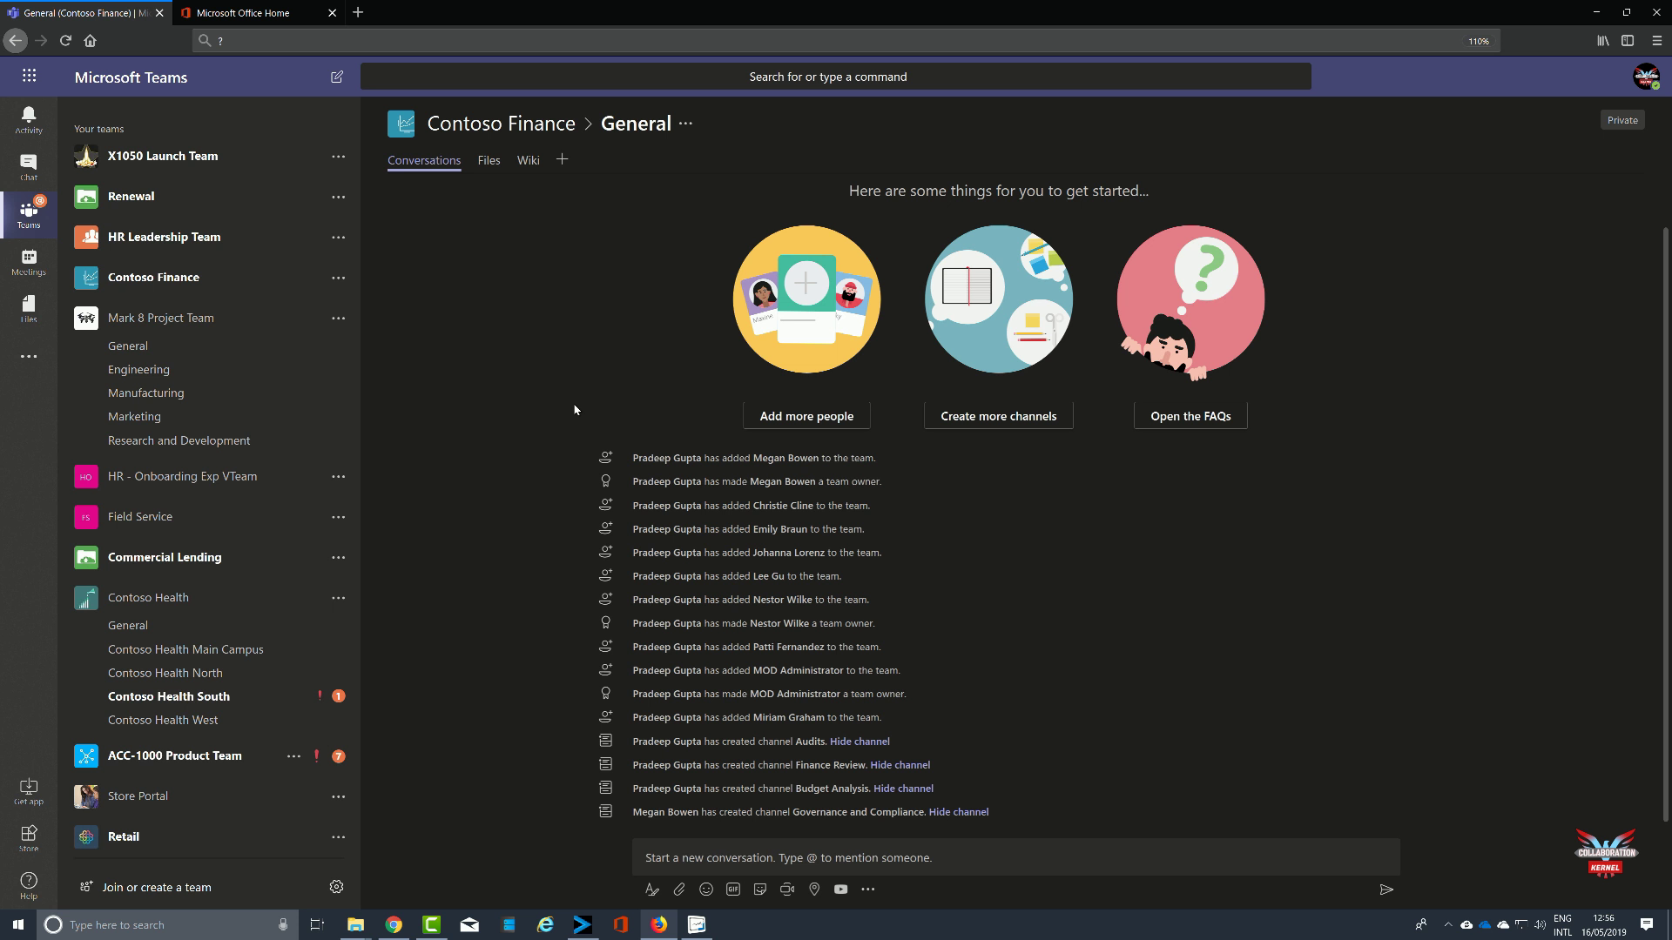
left_click(810, 857)
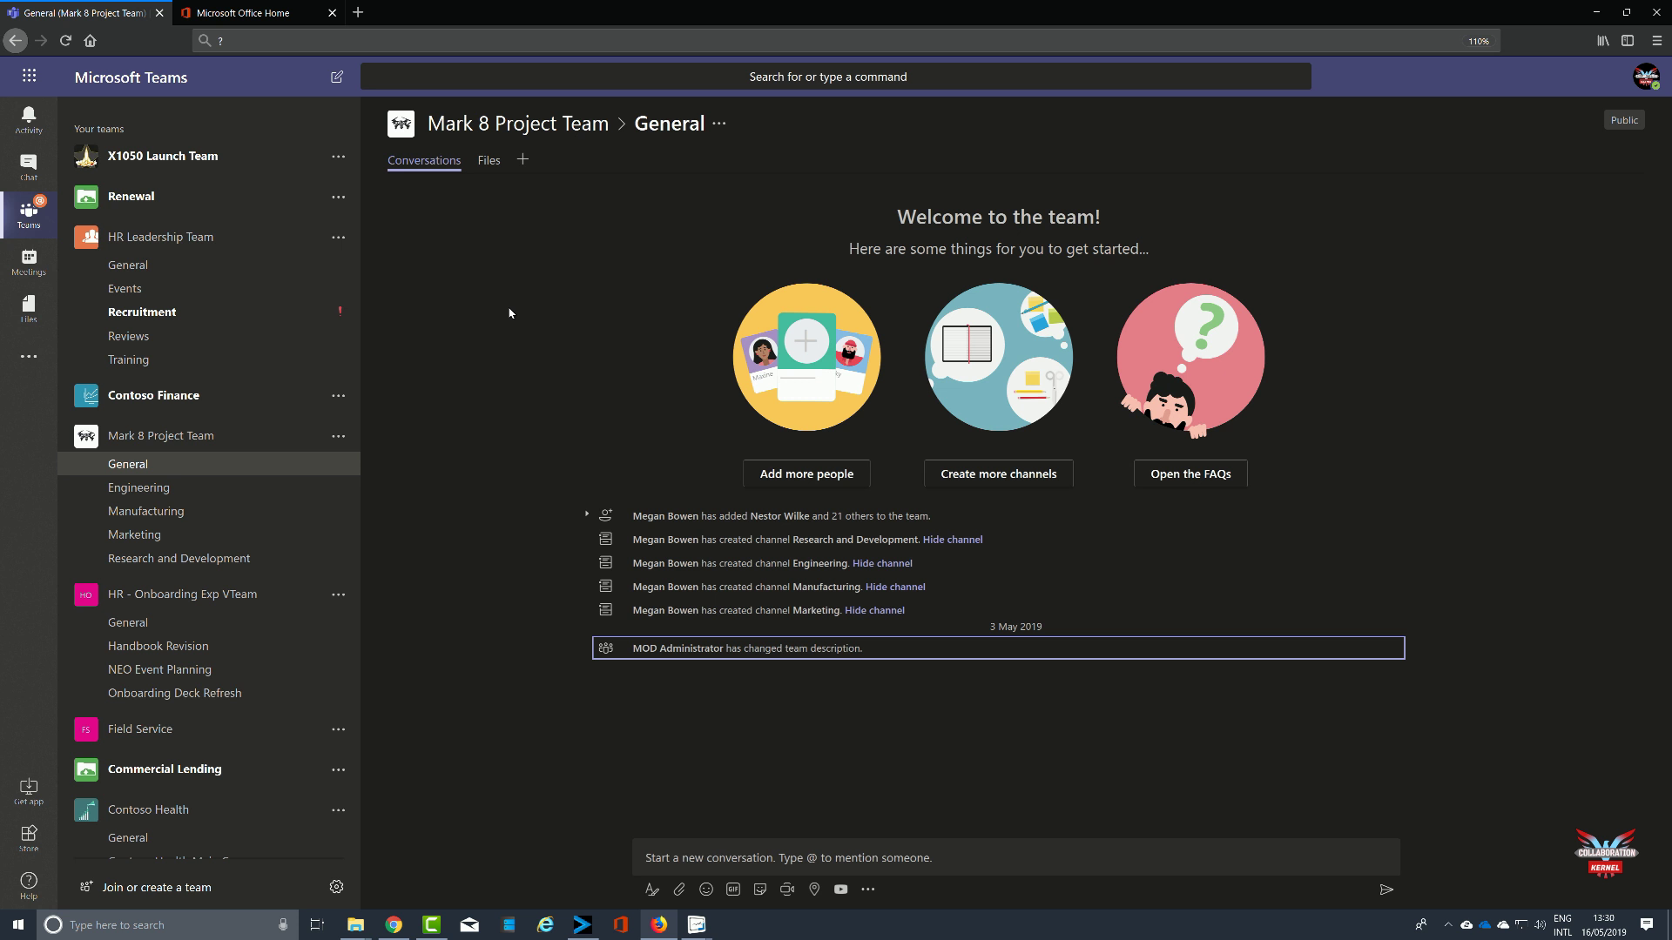
Step: Start a new conversation in the Mark 8 Project Team's General channel and expand the compose box to its full formatting version
key("c")
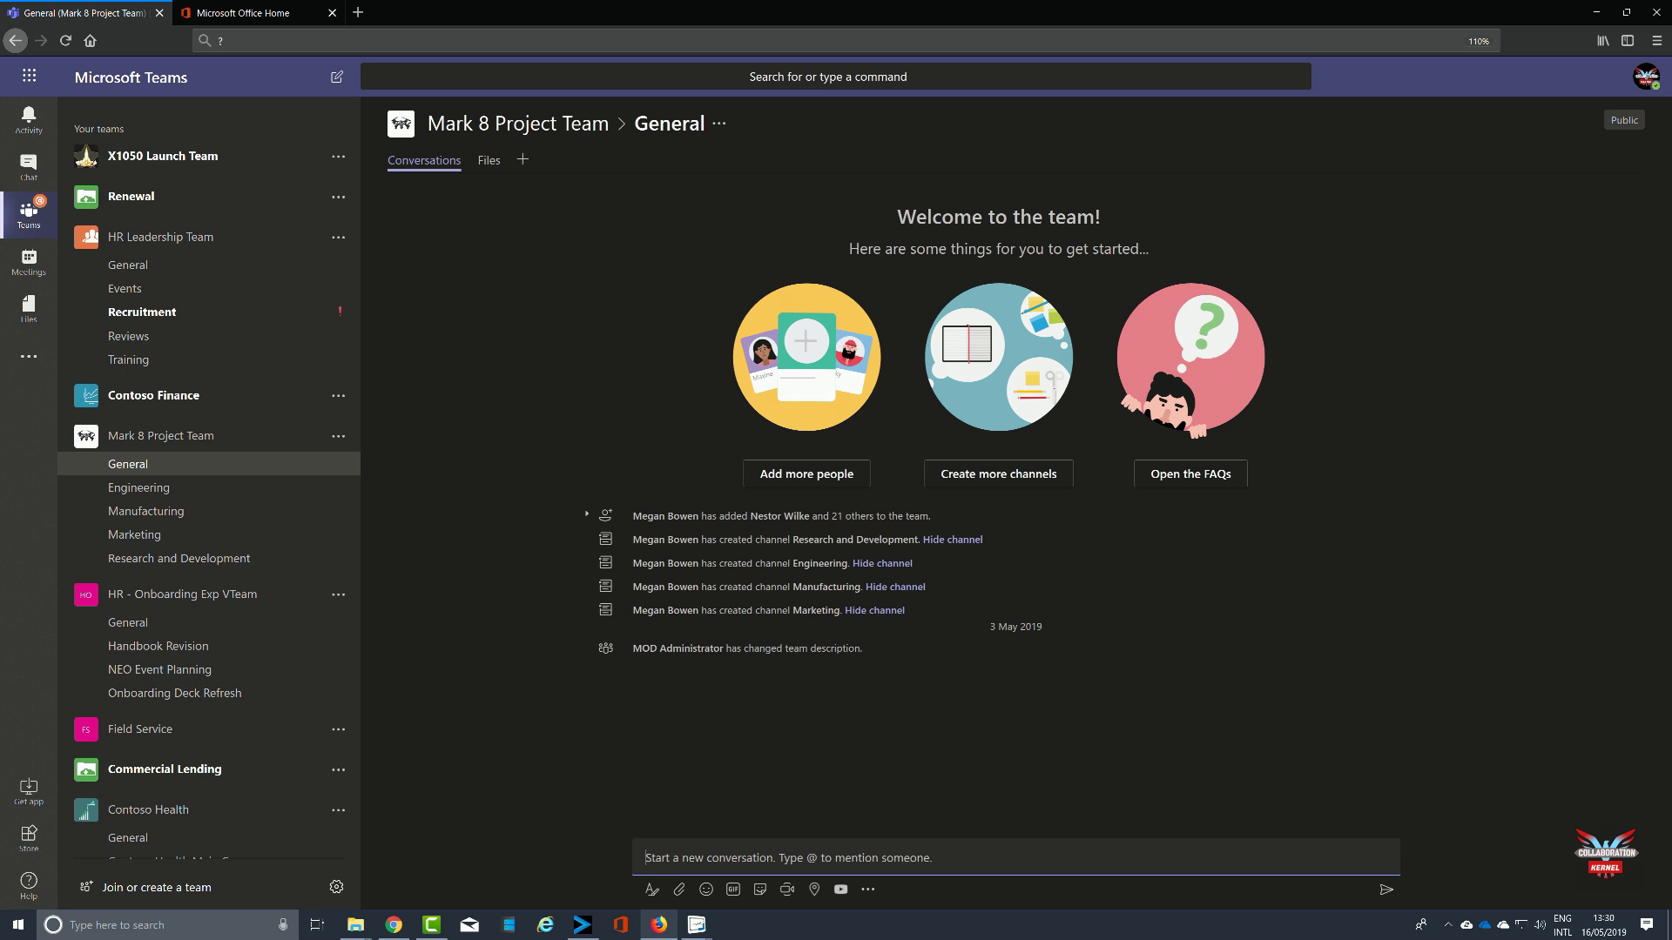
key("ctrl+shift+x")
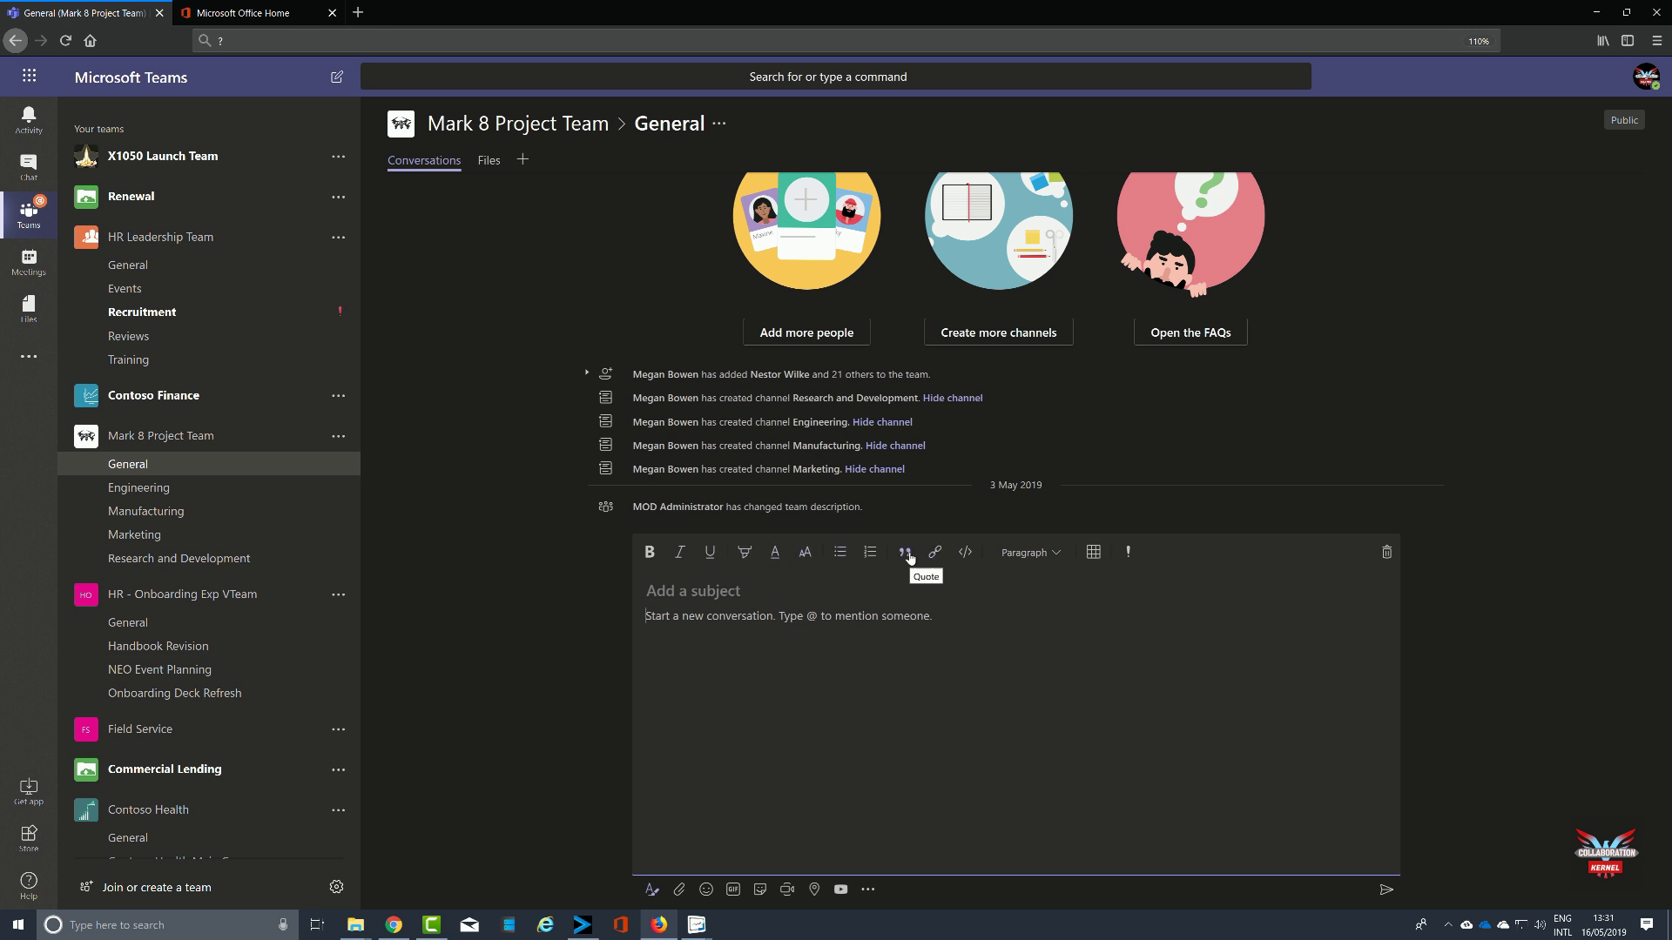
left_click(1177, 431)
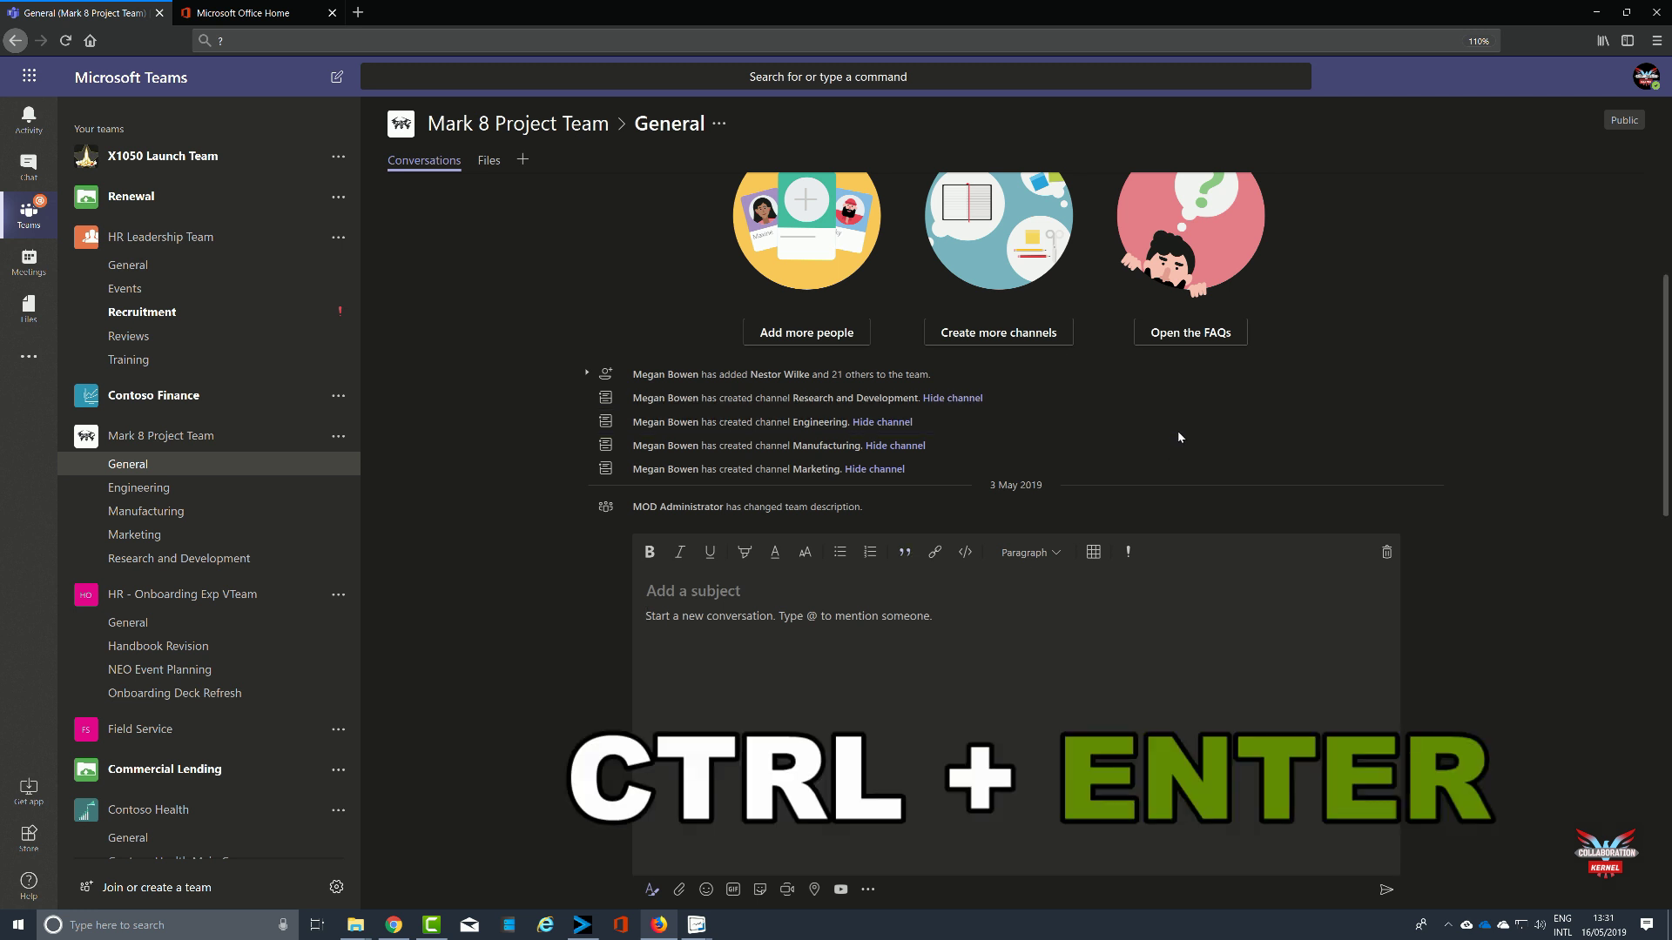
Step: Open the low-res image file from the Collaboration Kernel folder in Downloads
key("Up")
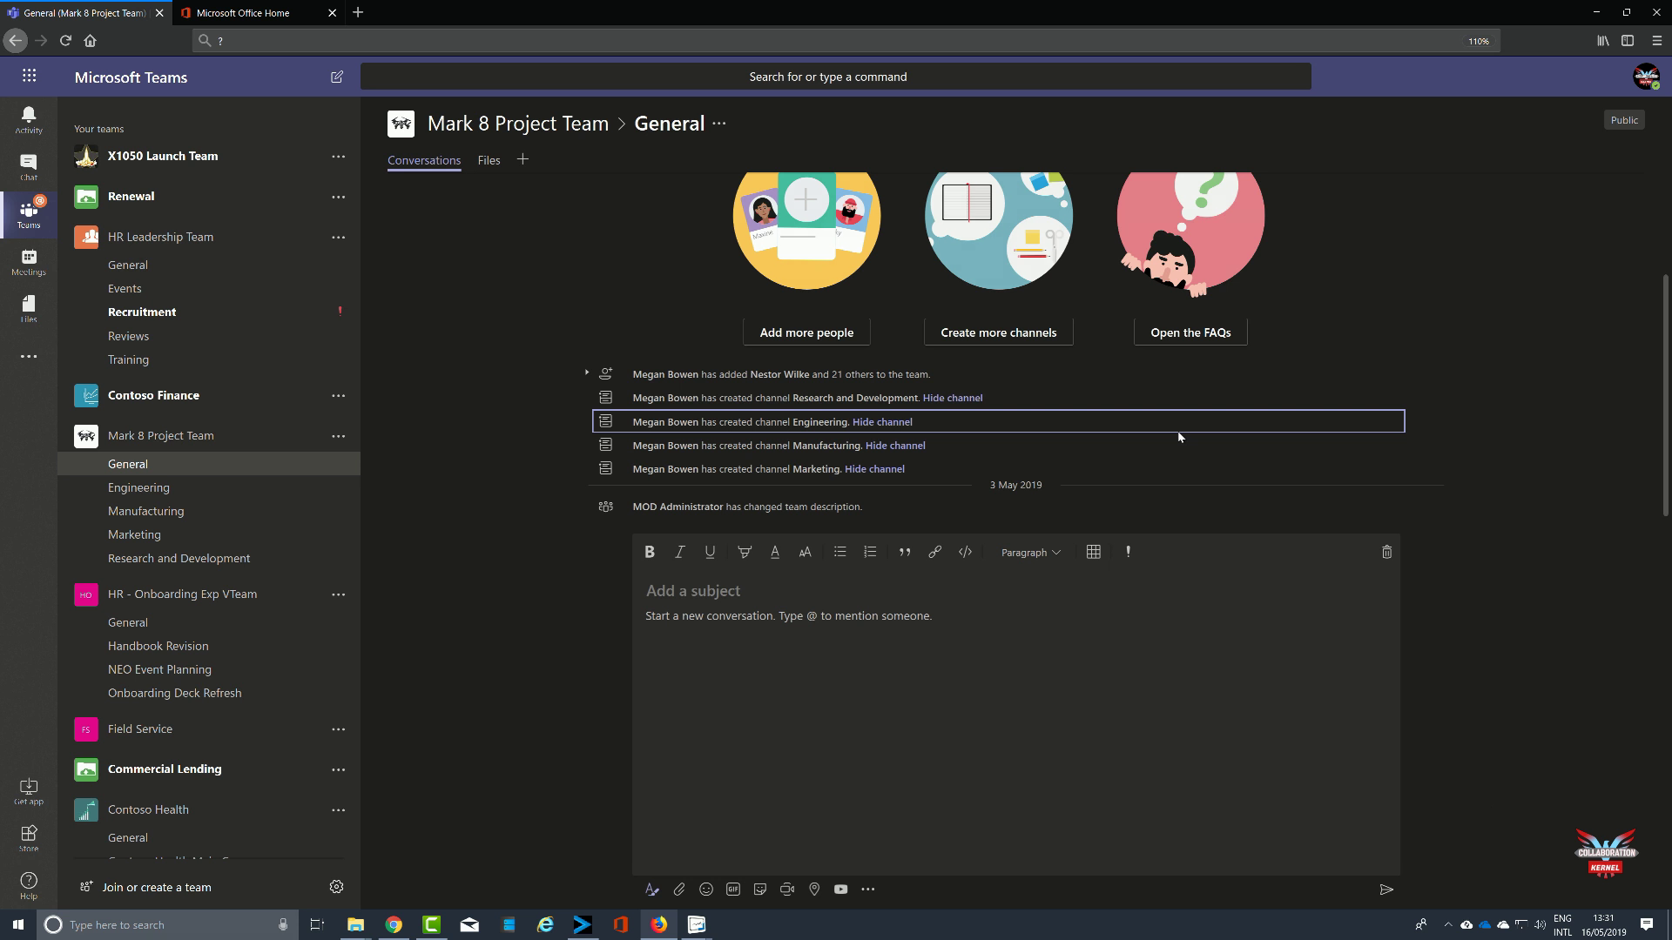
key("ctrl+o")
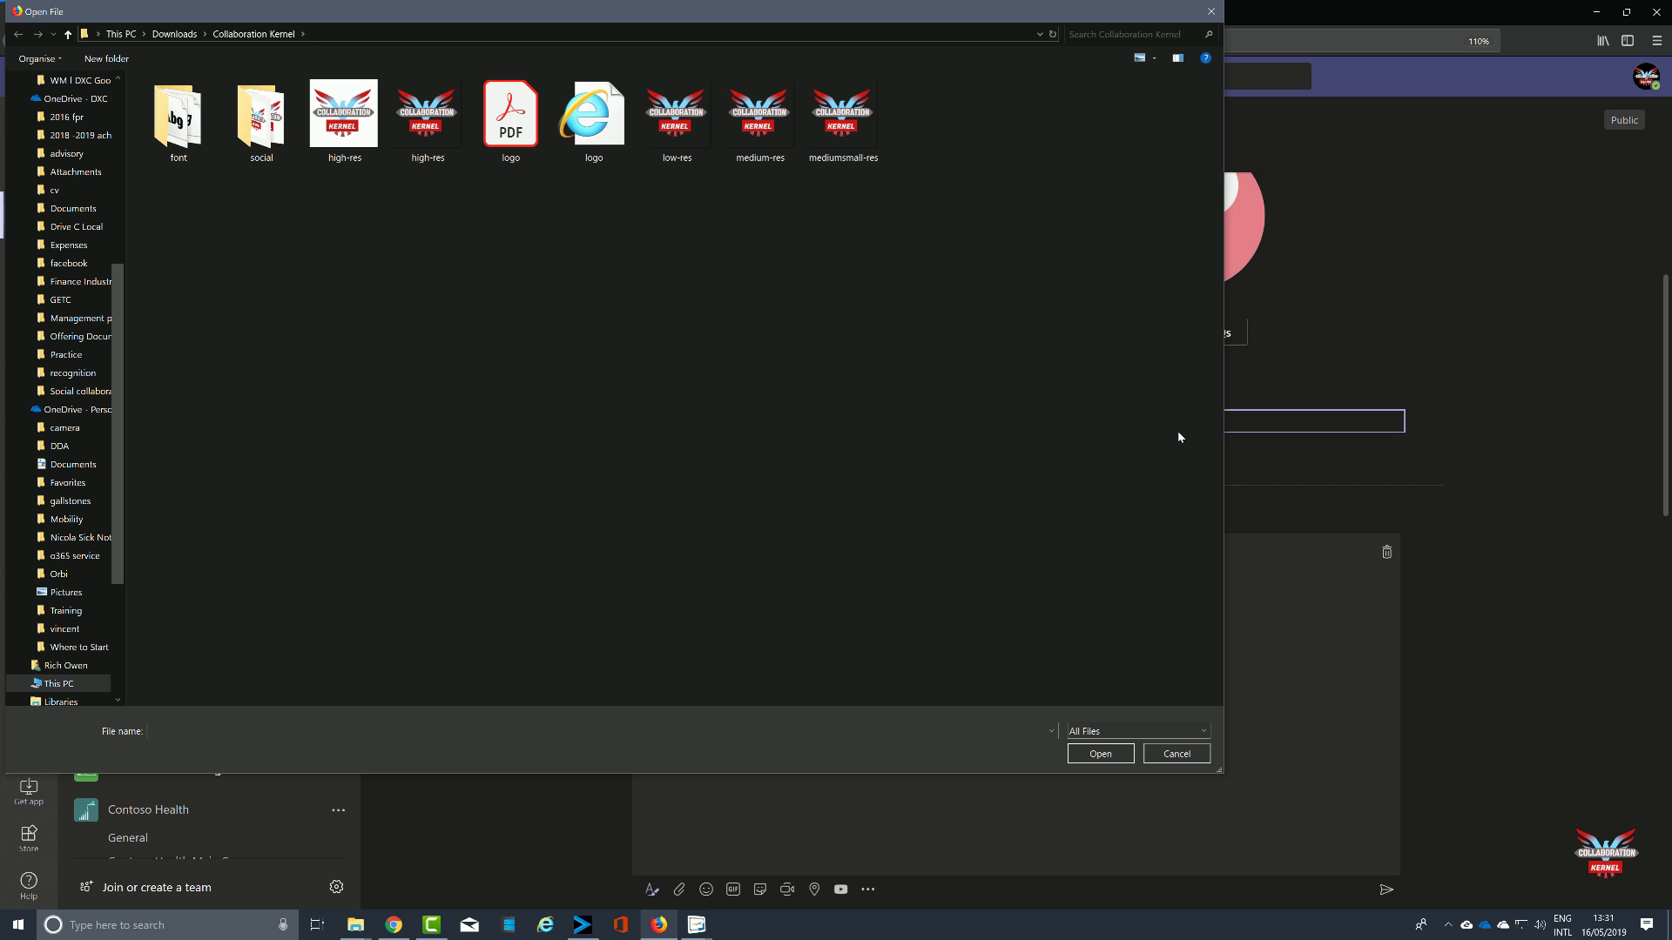
left_click(677, 122)
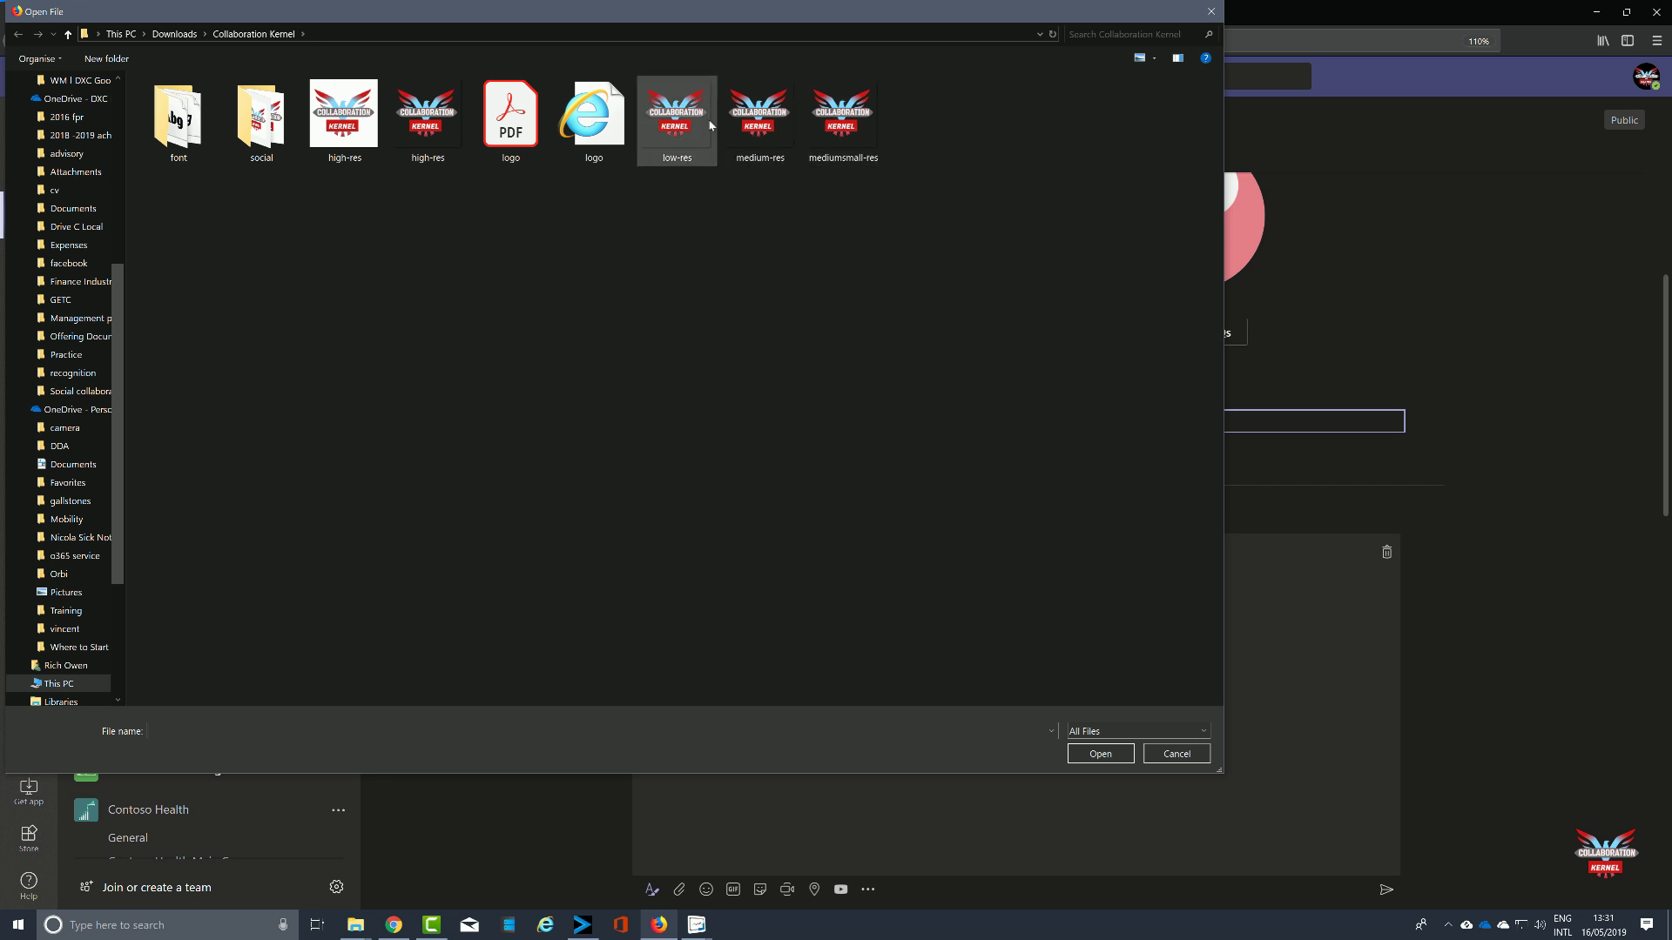
left_click(1095, 754)
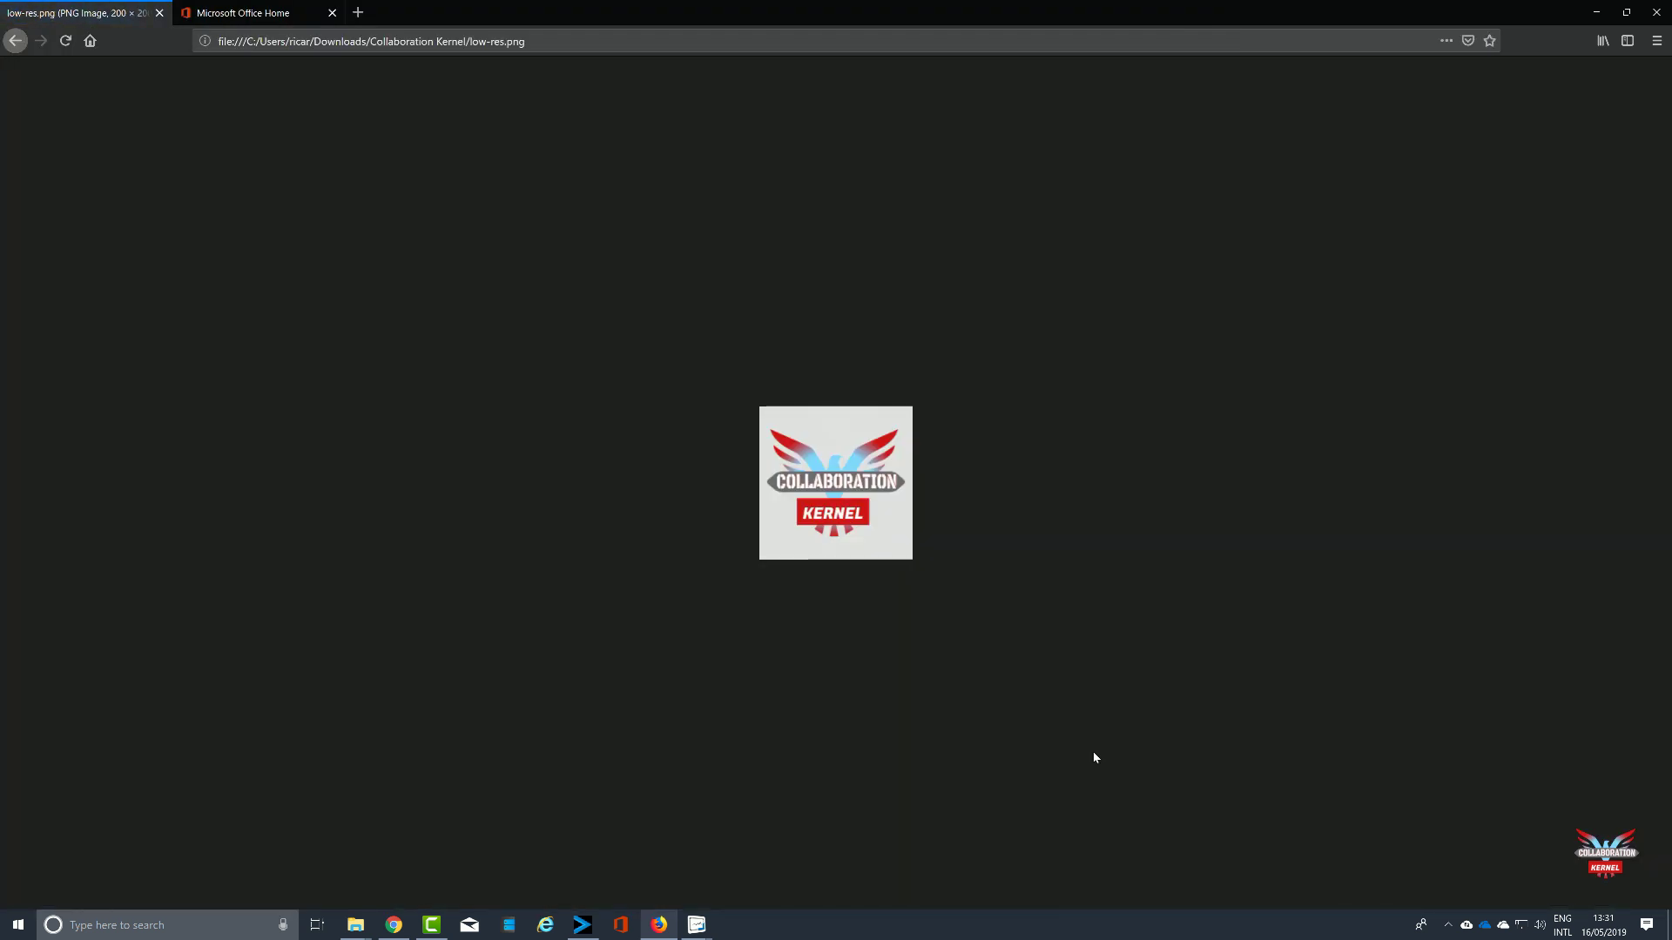